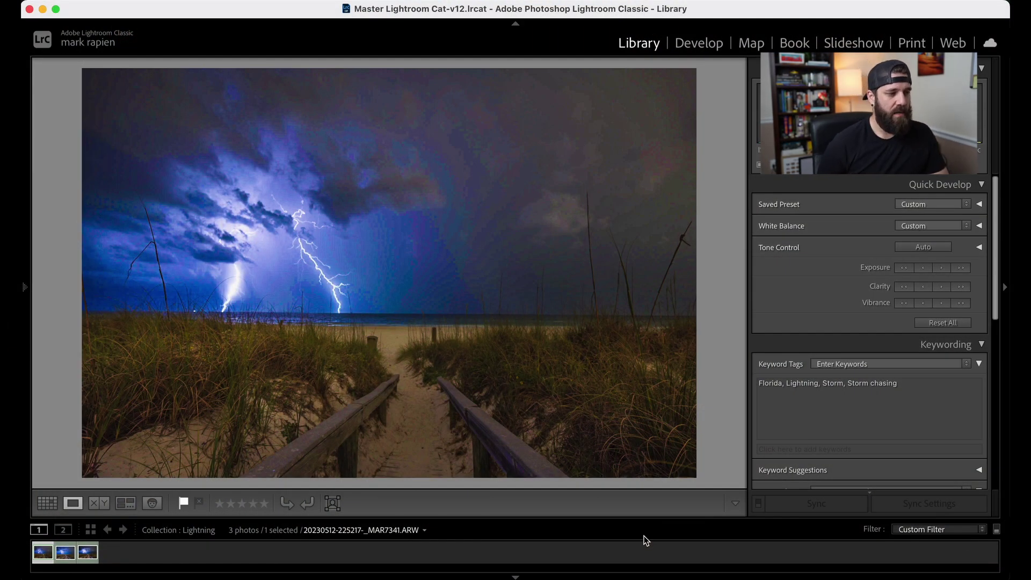
Browse the filmstrip and compare the darker and brighter lightning photos
{"action": "key", "text": "Right"}
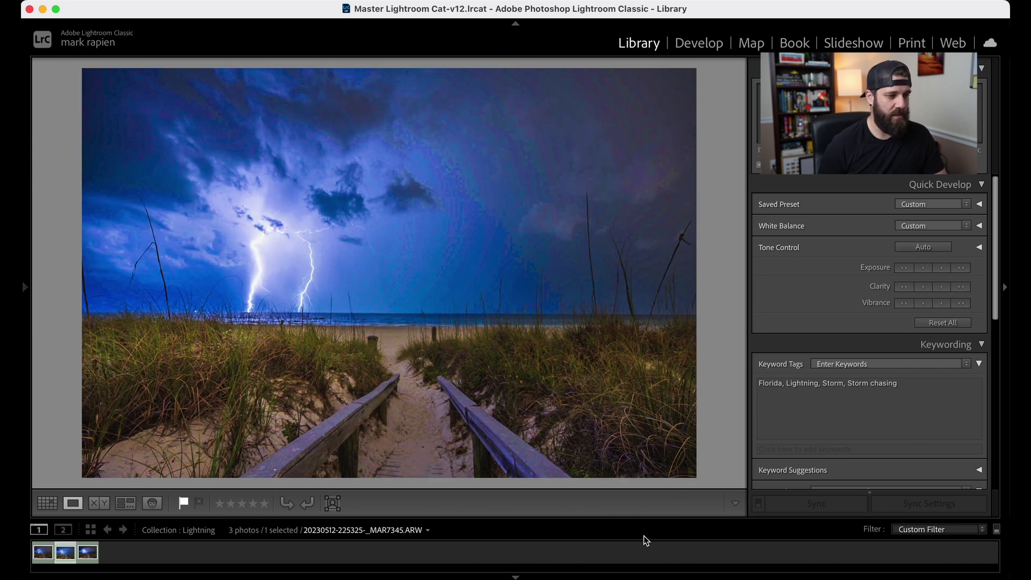
{"action": "key", "text": "Left"}
{"action": "key", "text": "Right"}
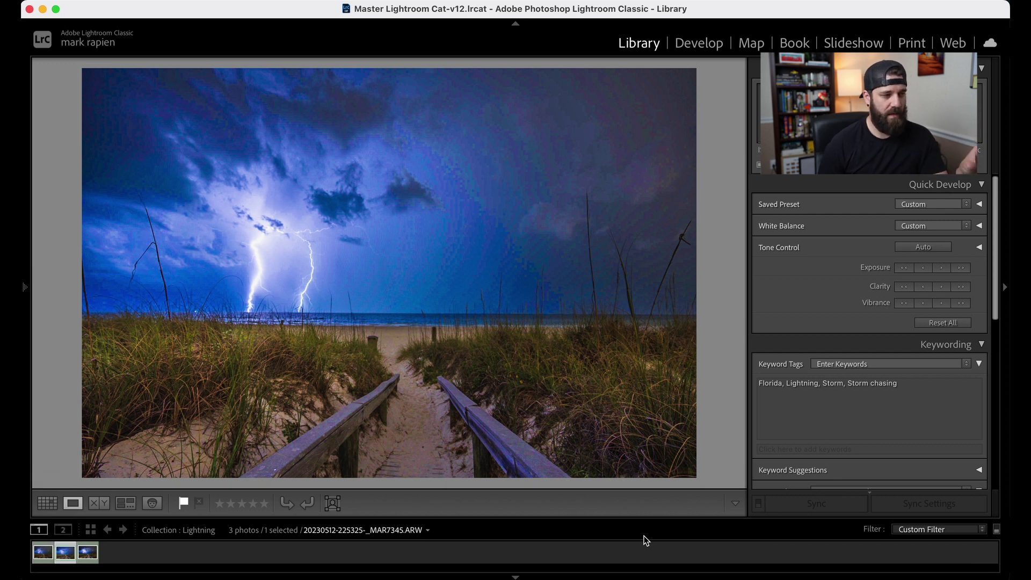
{"action": "key", "text": "Left"}
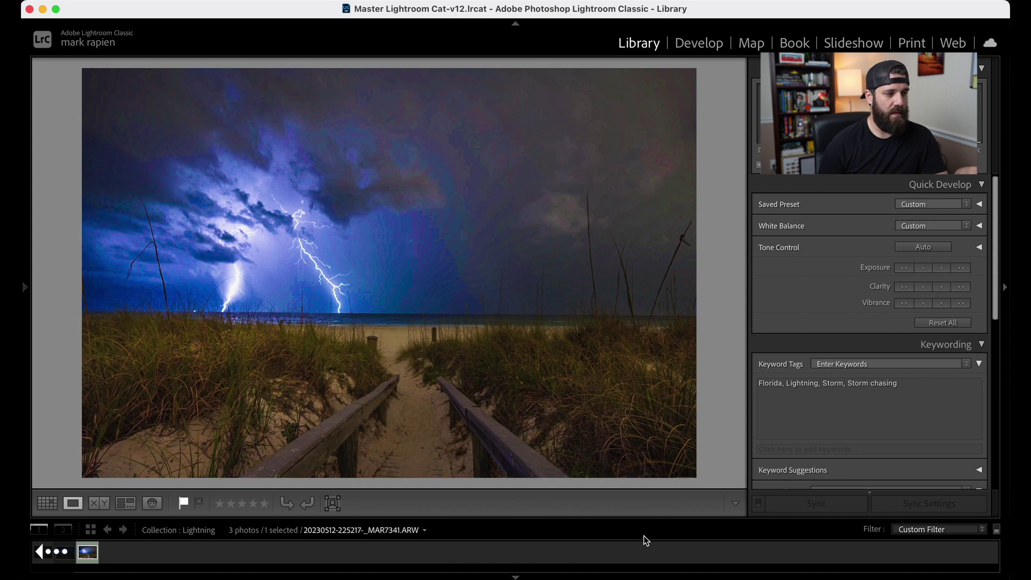
{"action": "key", "text": "Right"}
View the finished multi-bolt edit, then select MAR7341 together with MAR7345
{"action": "key", "text": "Left"}
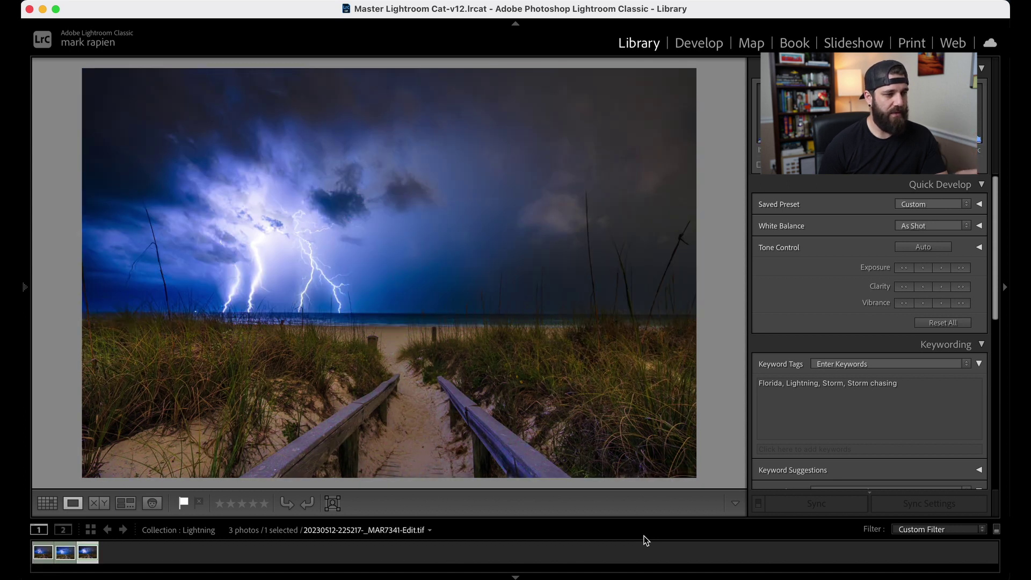
{"action": "key", "text": "Left"}
{"action": "key", "text": "Left"}
{"action": "key", "text": "Right"}
{"action": "key", "text": "Right"}
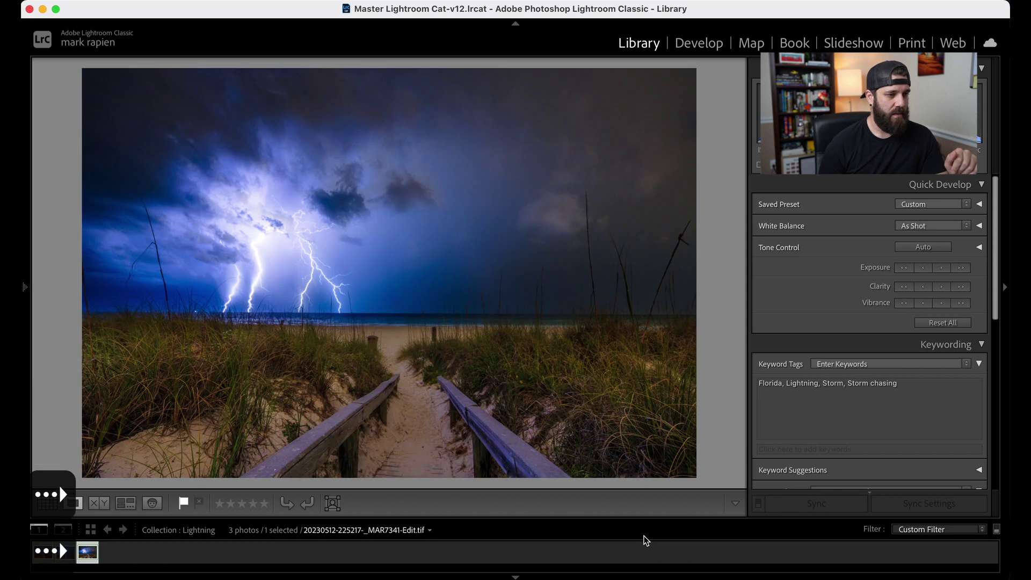
{"action": "key", "text": "Left"}
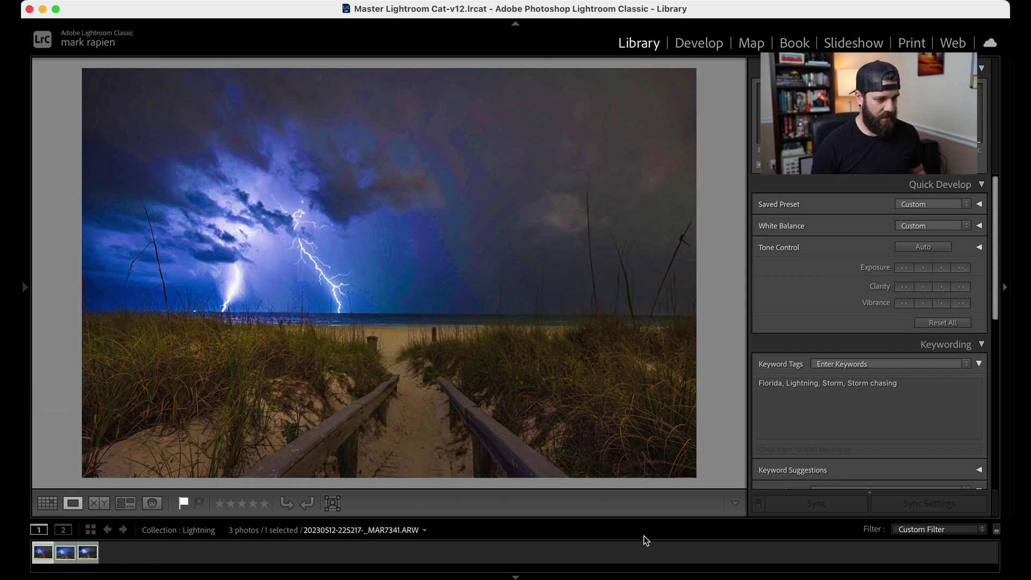
{"action": "key", "text": "shift+Right"}
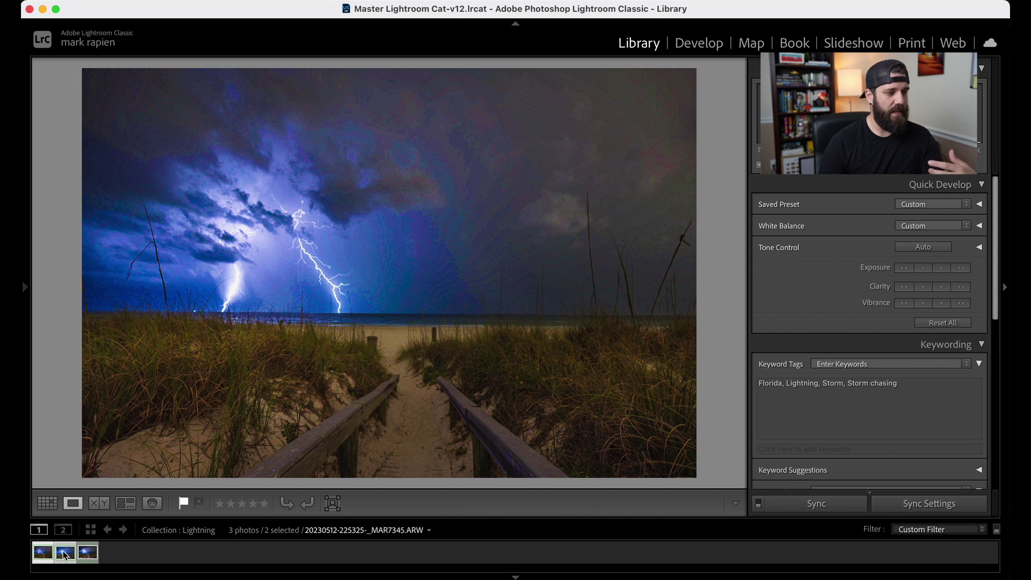
Open the MAR7341 and MAR7345 raw frames as layers in one Photoshop document
{"action": "right_click", "coordinate": [65, 553]}
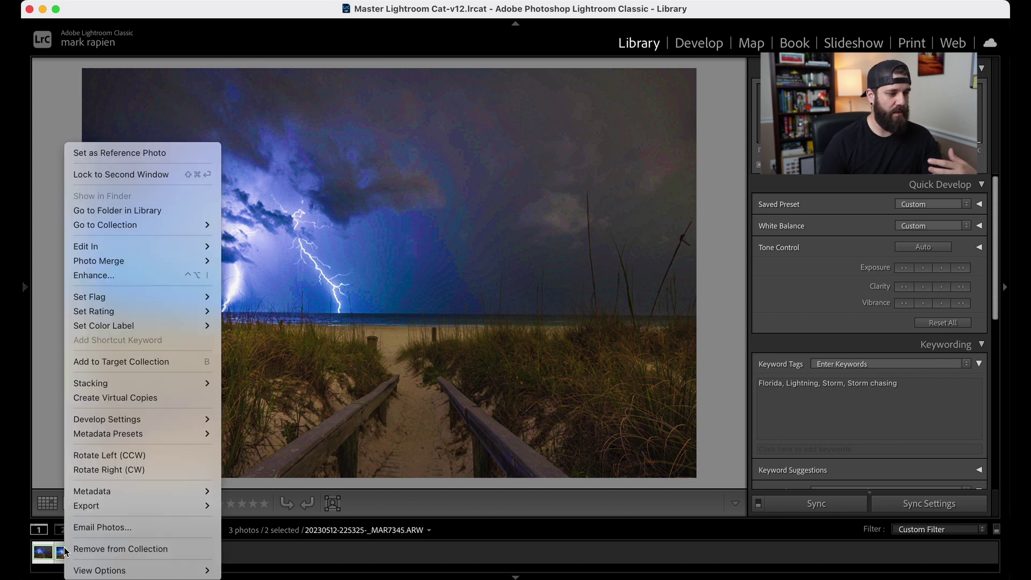
{"action": "mouse_move", "coordinate": [171, 293]}
{"action": "mouse_move", "coordinate": [161, 248]}
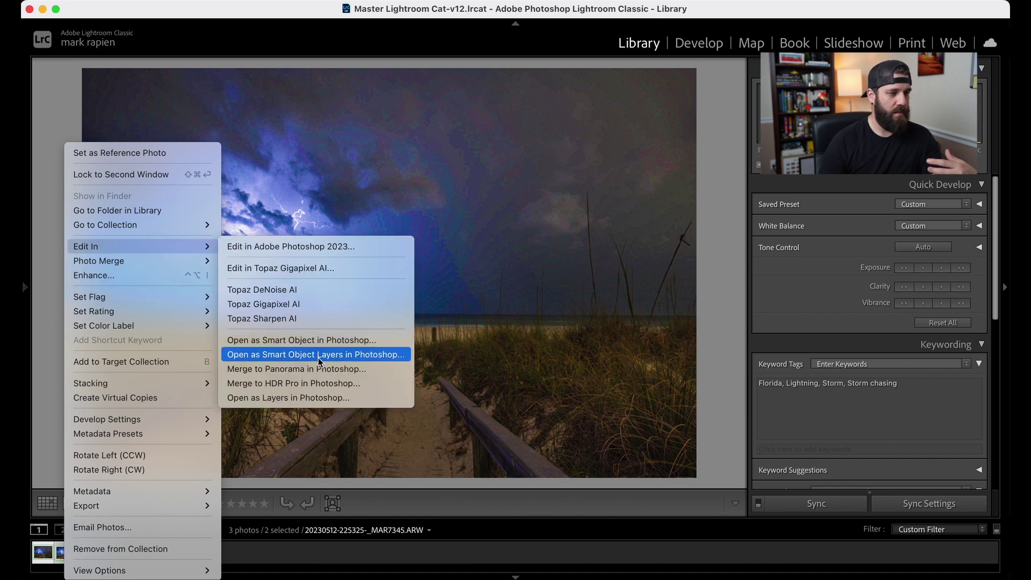
{"action": "left_click", "coordinate": [339, 399]}
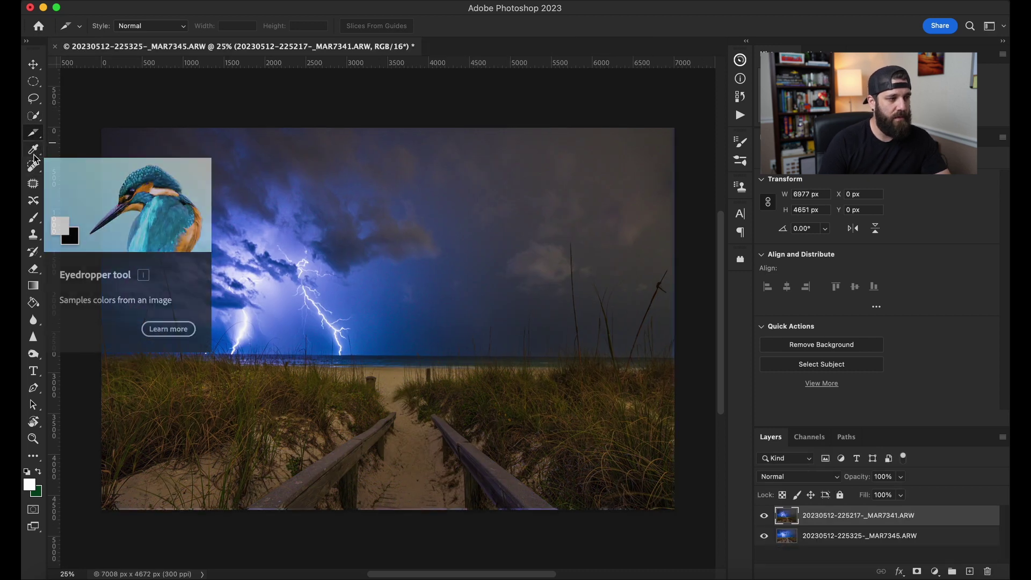
Undo the stray brush change and select the bottom _MAR7345.ARW layer
{"action": "key", "text": "b"}
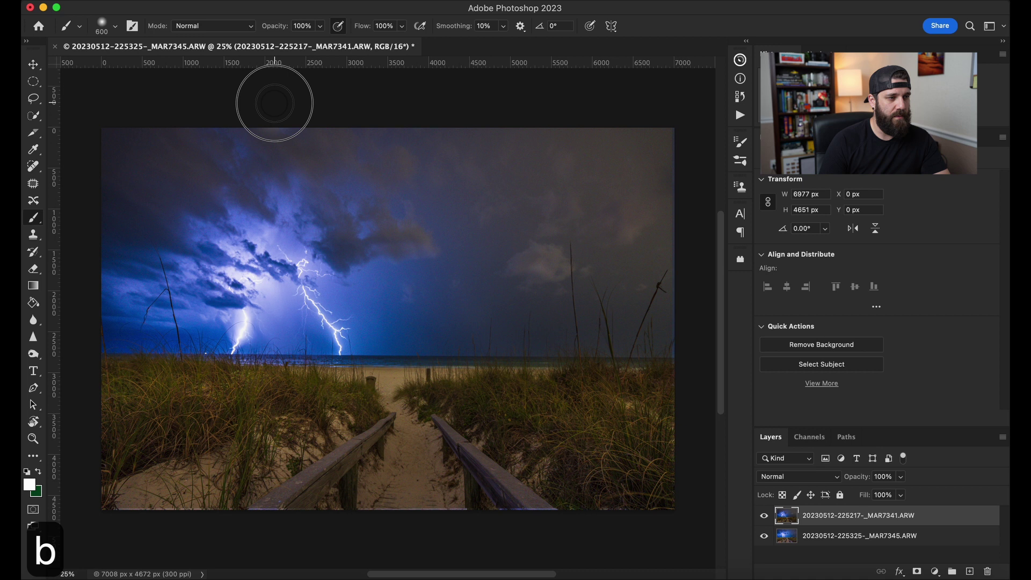
{"action": "key", "text": "super+z"}
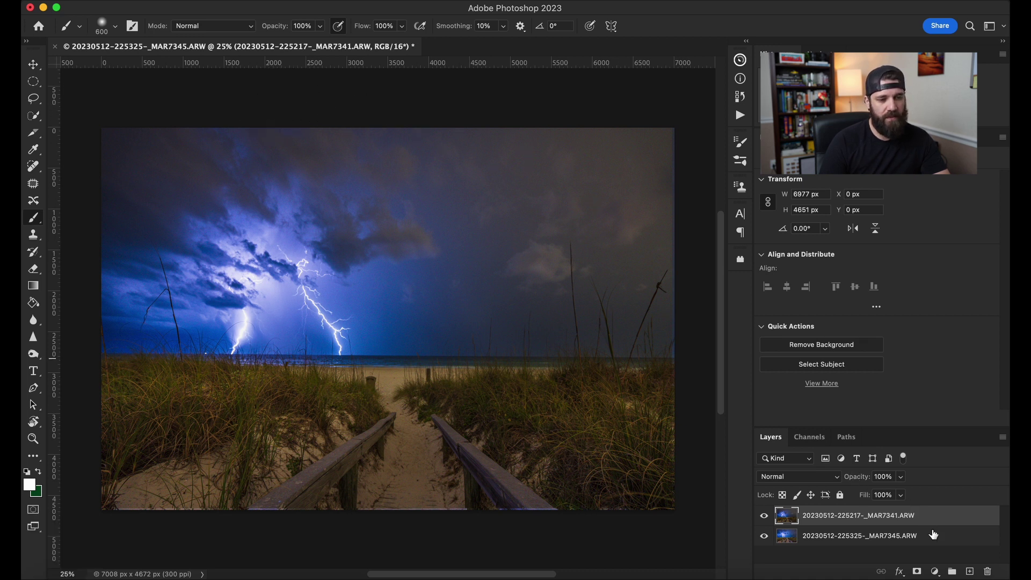
{"action": "left_click", "coordinate": [934, 540]}
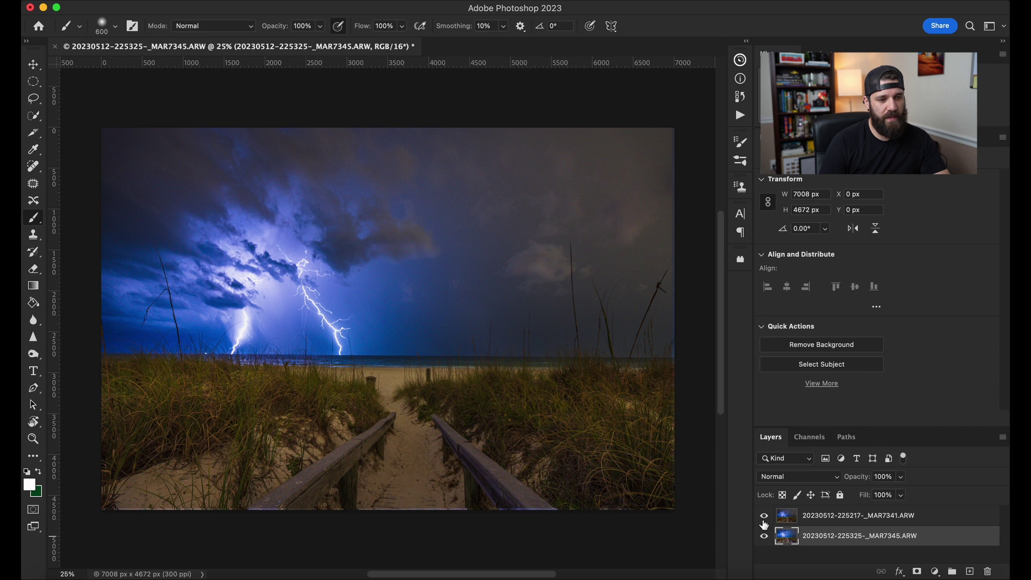
Toggle the top _MAR7341.ARW layer's visibility to compare, then select both layers
{"action": "left_click", "coordinate": [764, 517]}
{"action": "left_click", "coordinate": [764, 517]}
{"action": "left_click", "coordinate": [765, 517]}
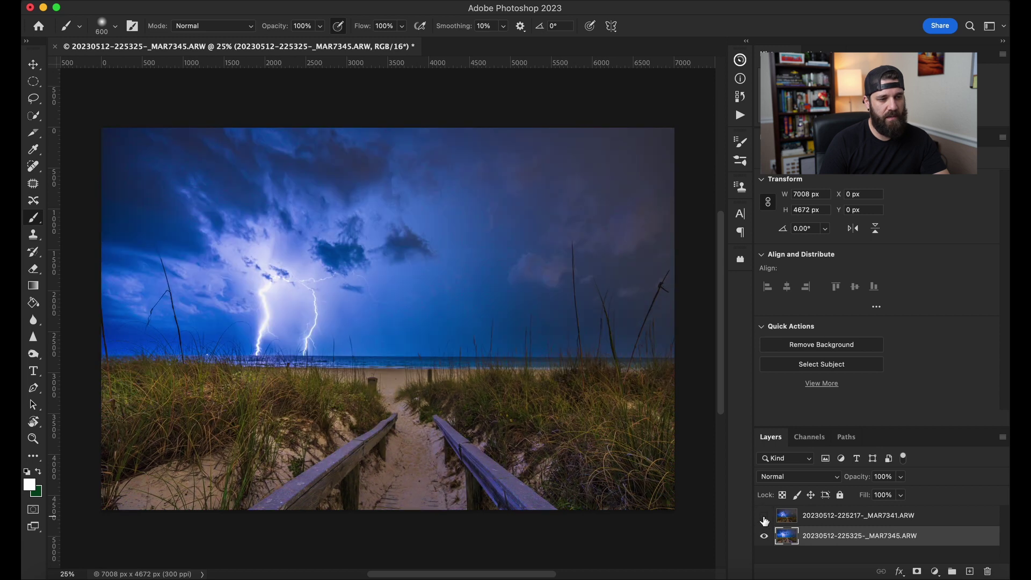
{"action": "left_click", "coordinate": [764, 516]}
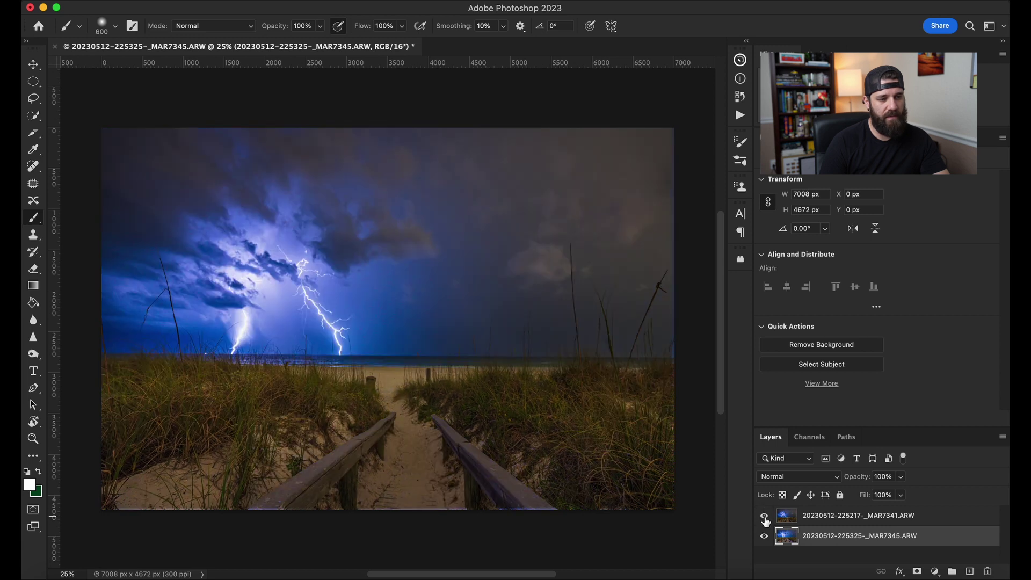
{"action": "left_click", "coordinate": [934, 517], "text": "shift"}
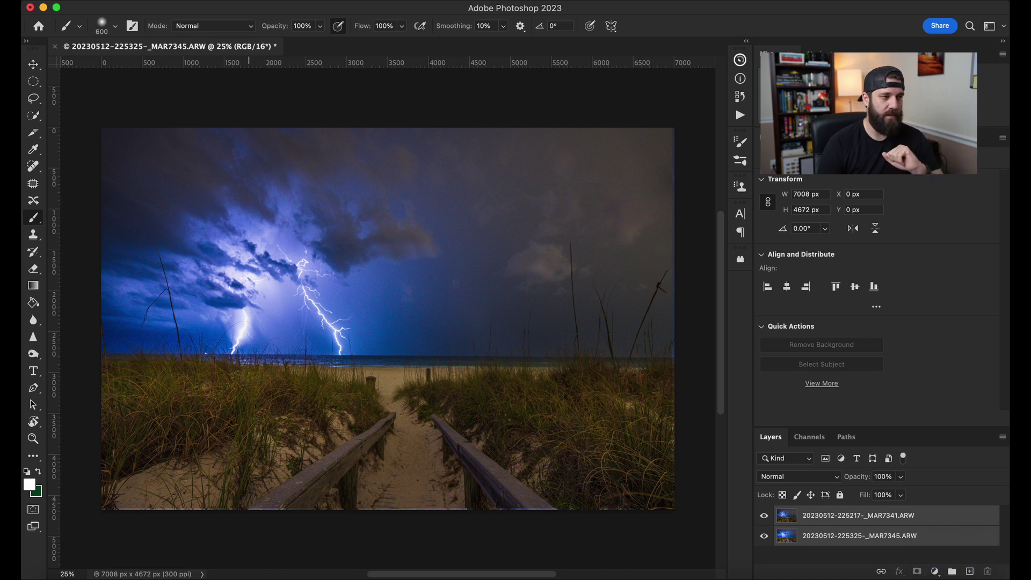
Auto-align the two lightning layers from the Edit menu
{"action": "left_click", "coordinate": [145, 2]}
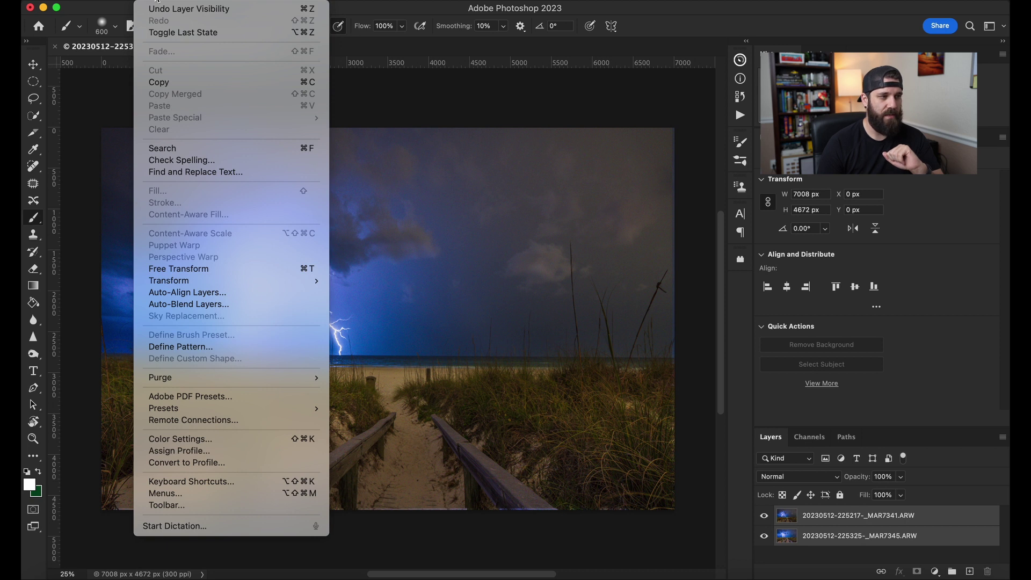
{"action": "left_click", "coordinate": [232, 293]}
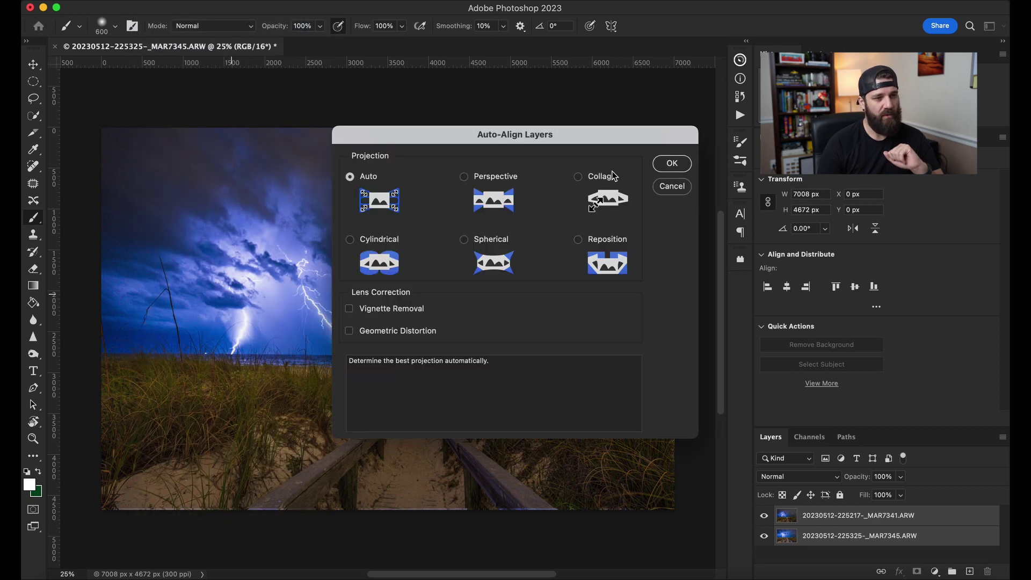
{"action": "key", "text": "Return"}
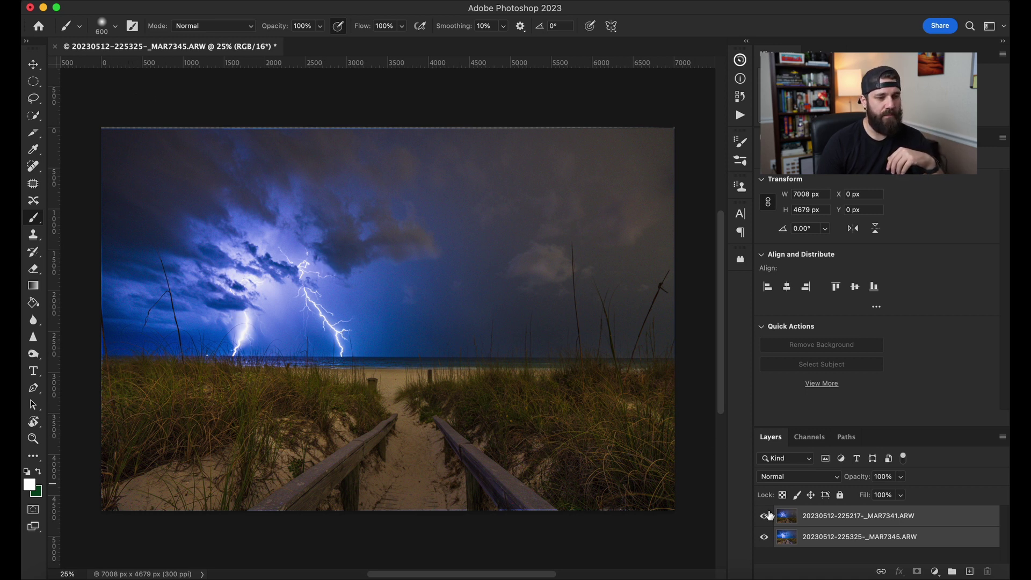
Flash the top layer on and off to verify alignment, then select only _MAR7341.ARW
{"action": "left_click", "coordinate": [764, 516]}
{"action": "left_click", "coordinate": [764, 516]}
{"action": "left_click", "coordinate": [764, 516]}
{"action": "left_click", "coordinate": [764, 516]}
{"action": "left_click", "coordinate": [765, 516]}
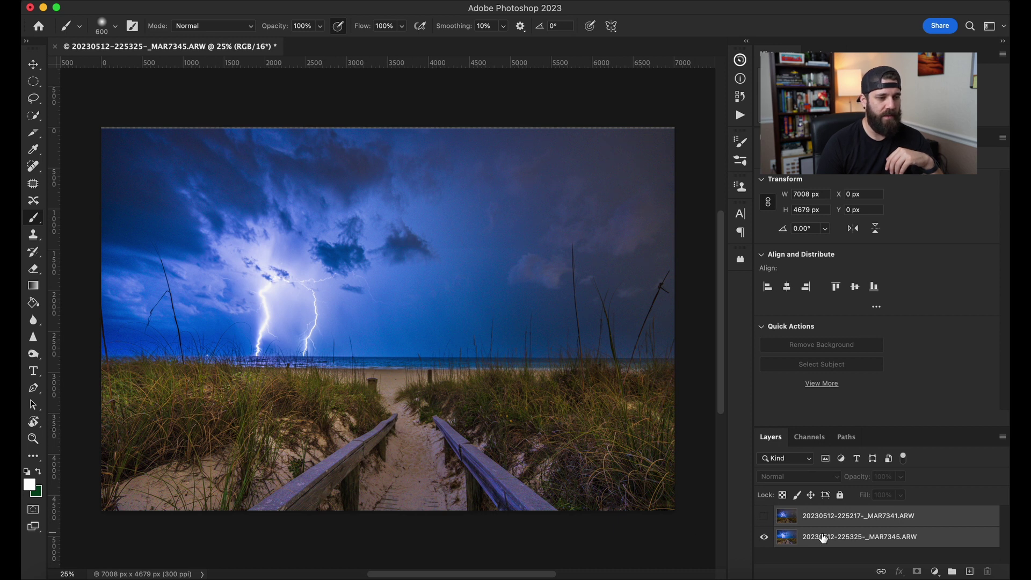
{"action": "left_click", "coordinate": [764, 518]}
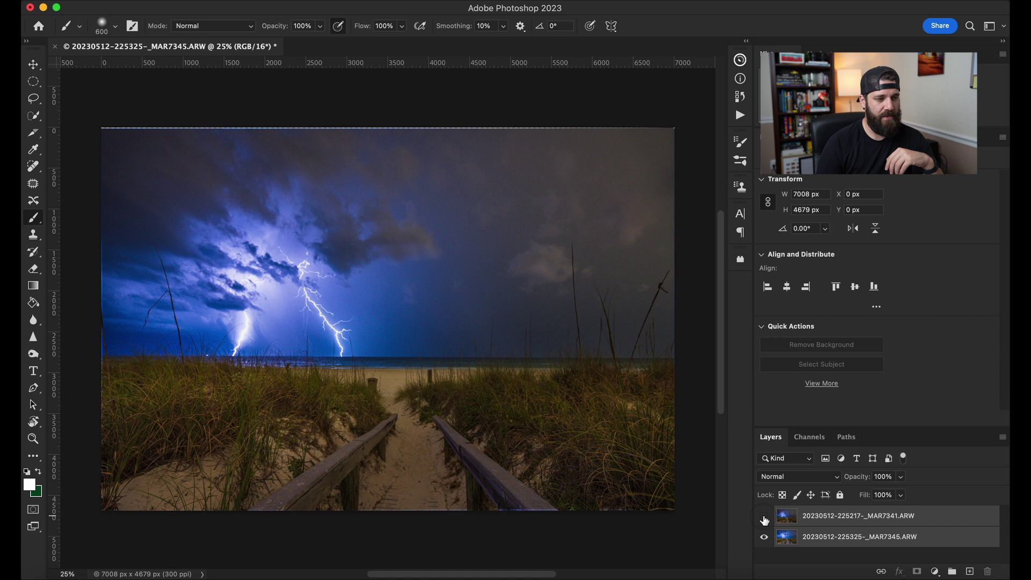
{"action": "left_click", "coordinate": [764, 518]}
{"action": "left_click", "coordinate": [764, 518]}
{"action": "left_click", "coordinate": [765, 518]}
{"action": "left_click", "coordinate": [764, 518]}
{"action": "left_click", "coordinate": [765, 518]}
{"action": "left_click", "coordinate": [764, 519]}
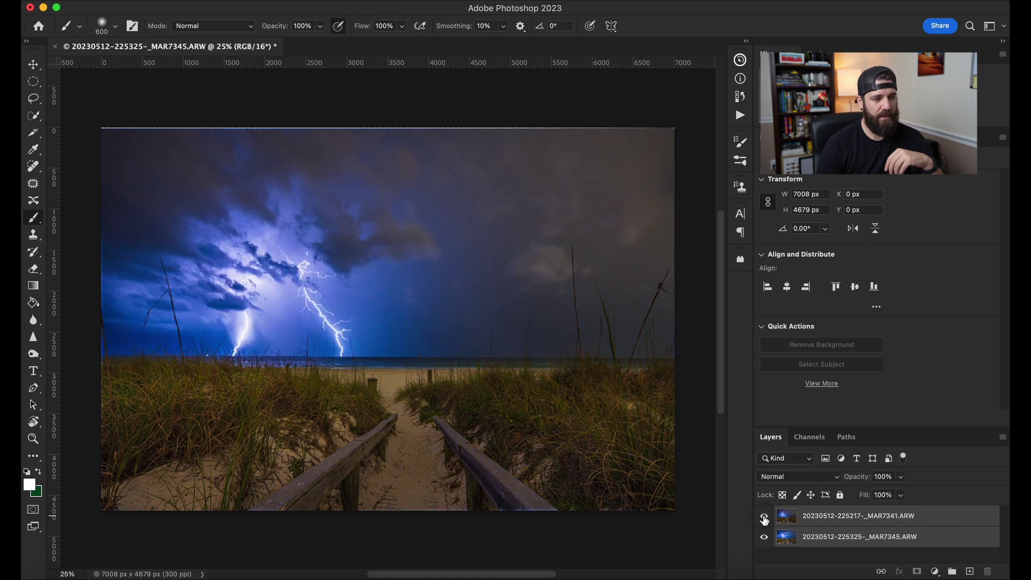
{"action": "left_click", "coordinate": [765, 519]}
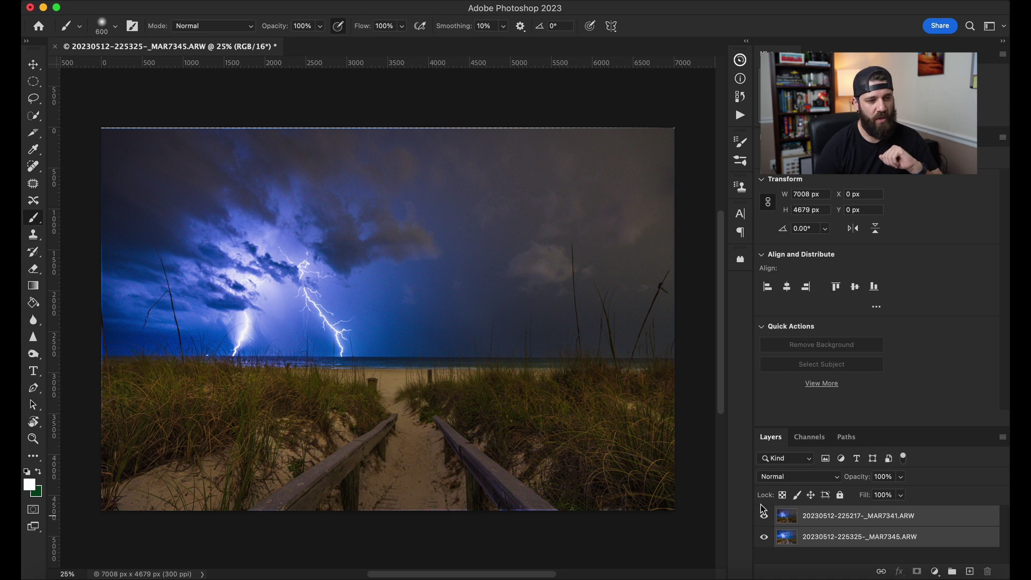
{"action": "left_click", "coordinate": [835, 517]}
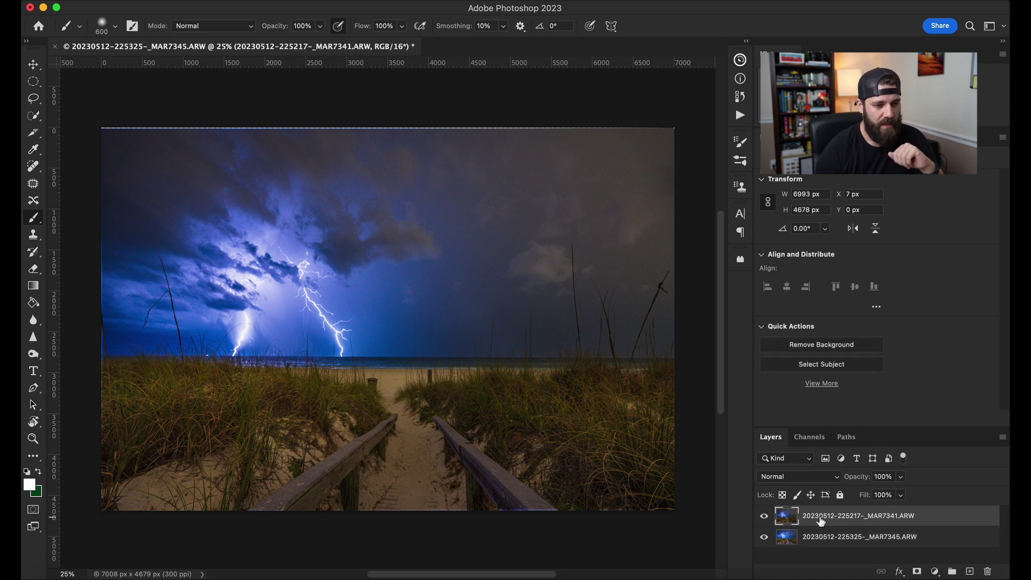
{"action": "left_click", "coordinate": [765, 517]}
{"action": "left_click", "coordinate": [765, 517]}
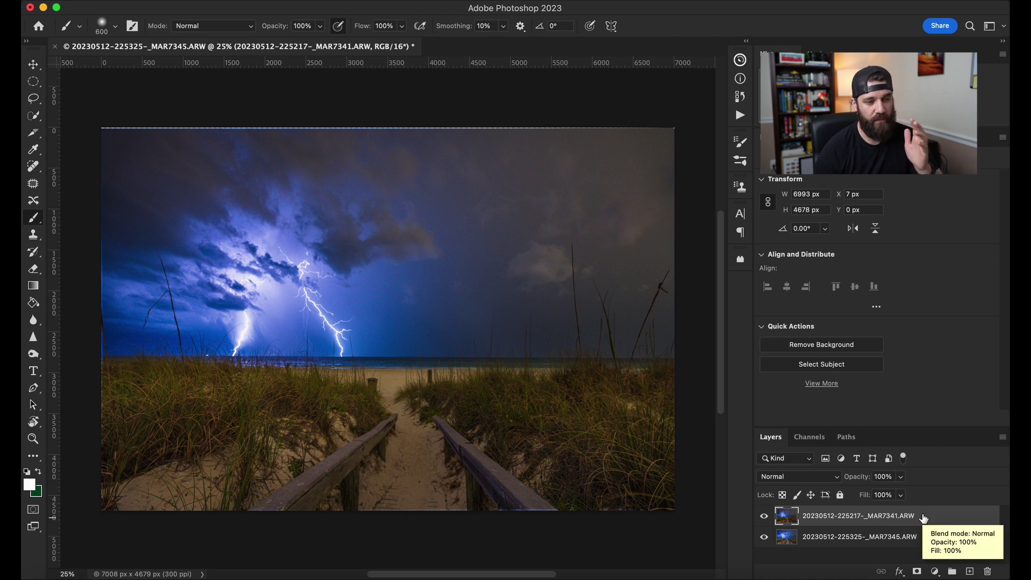
Inspect the Blue channel, then save the RGB luminosity selection as Alpha 1
{"action": "left_click", "coordinate": [824, 444]}
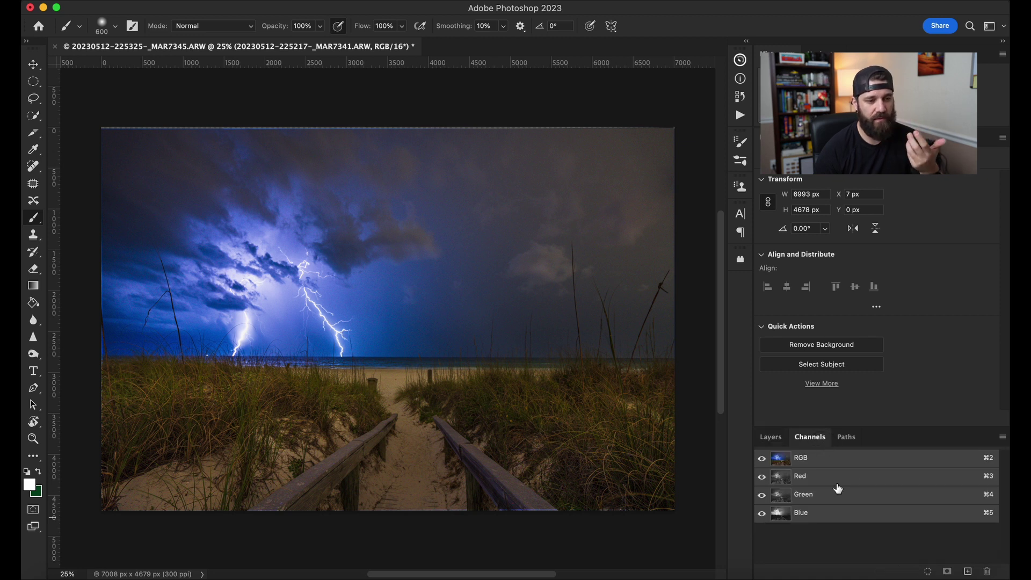
{"action": "left_click", "coordinate": [825, 513]}
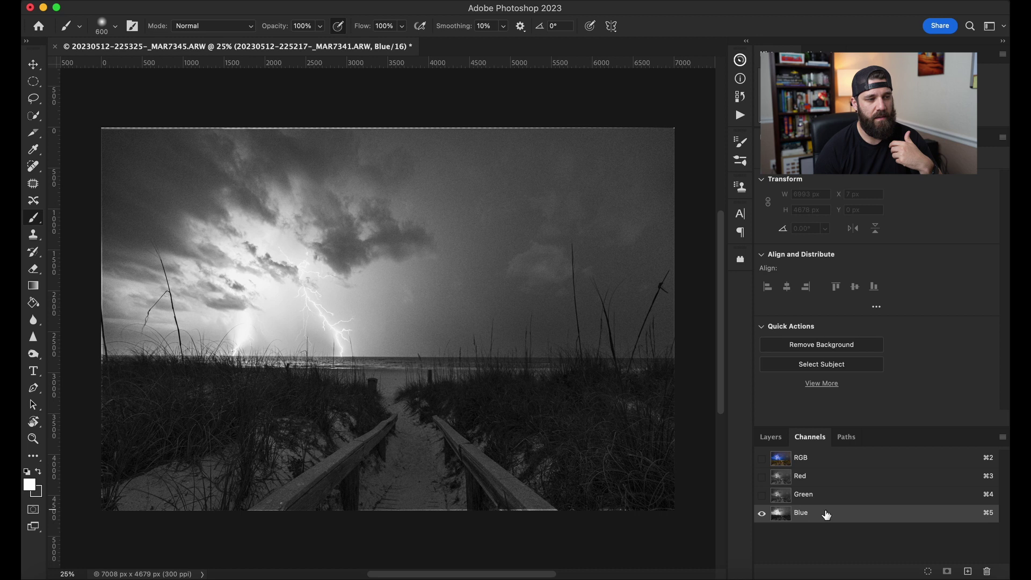
{"action": "left_click", "coordinate": [805, 464]}
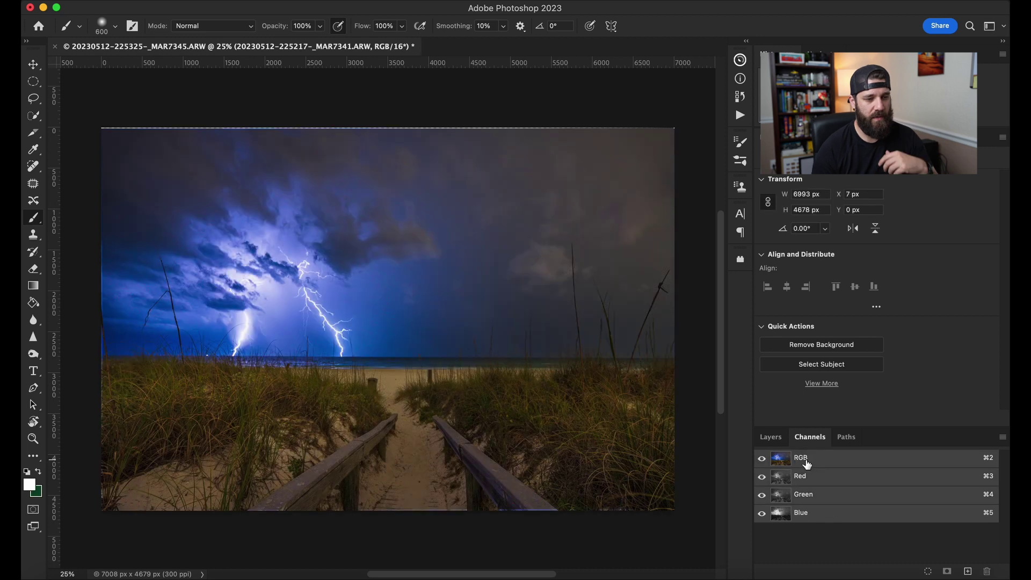
{"action": "left_click", "coordinate": [782, 460], "text": "super"}
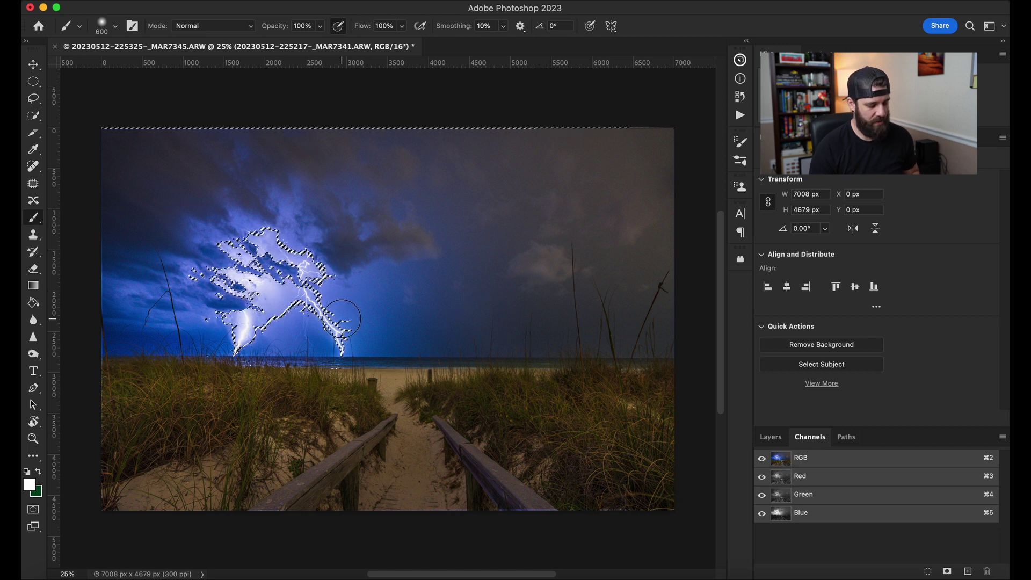
{"action": "left_click", "coordinate": [779, 462], "text": "super"}
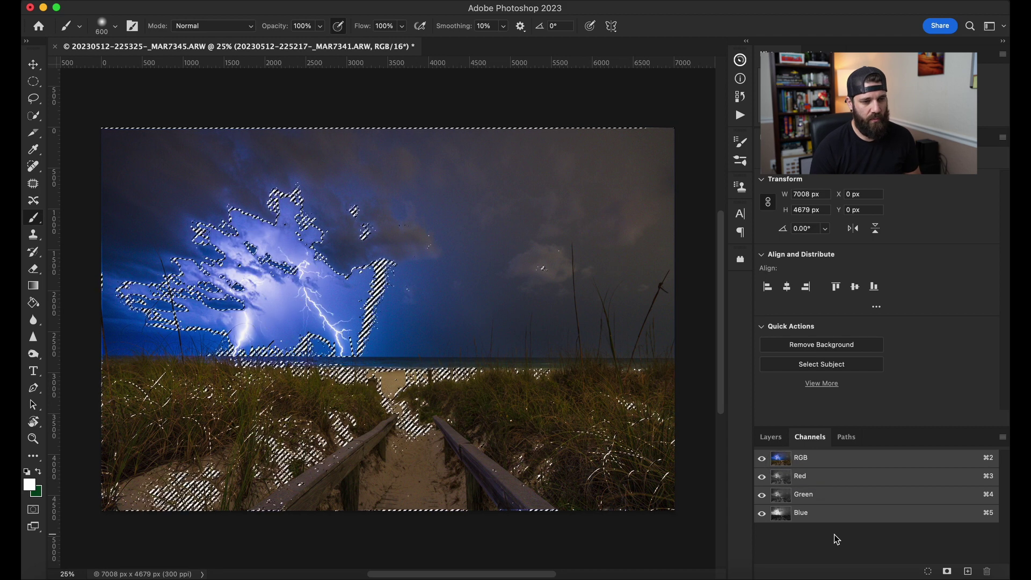
{"action": "left_click", "coordinate": [966, 573]}
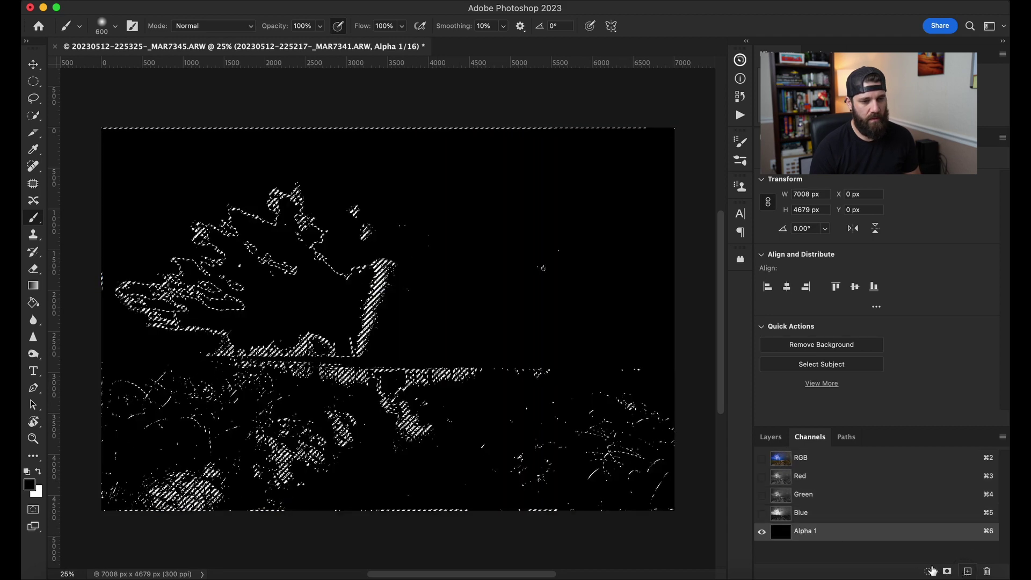
{"action": "key", "text": "super+z"}
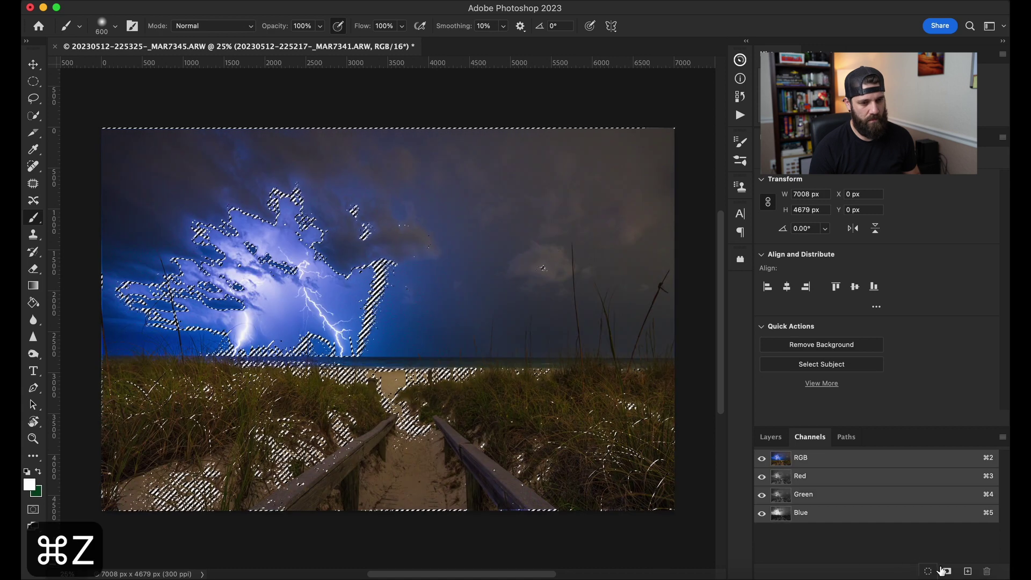
{"action": "left_click", "coordinate": [816, 531]}
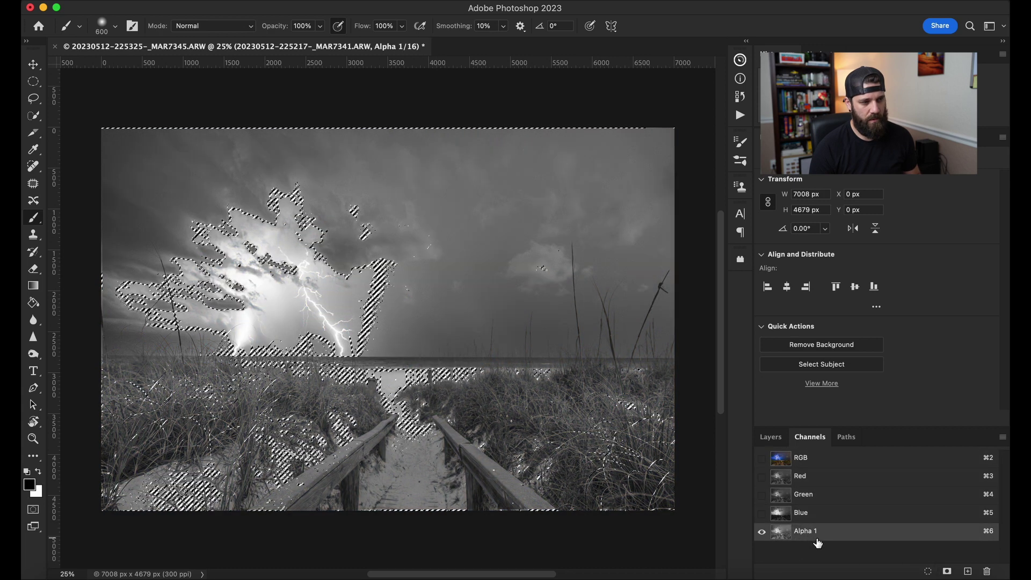
{"action": "key", "text": "super+d"}
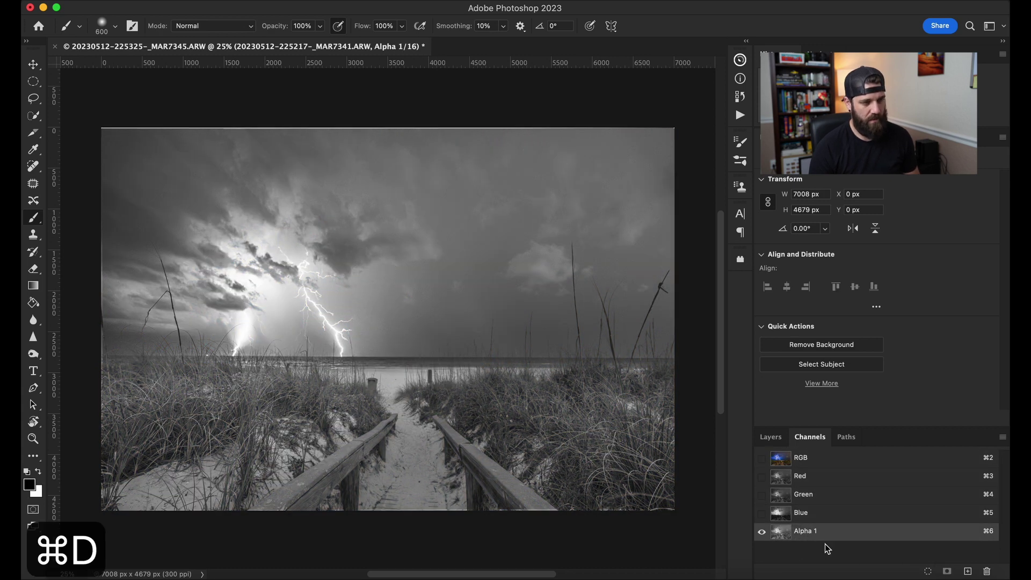
Reload Alpha 1, switch to the darker foreground selection, and save it as Alpha 2
{"action": "left_click", "coordinate": [781, 533], "text": "super"}
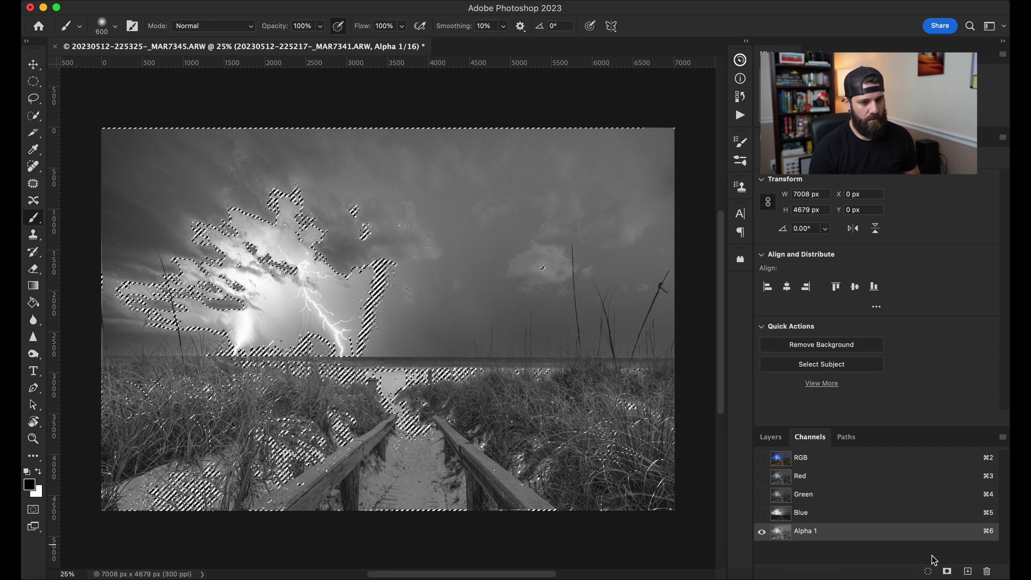
{"action": "left_click", "coordinate": [947, 571]}
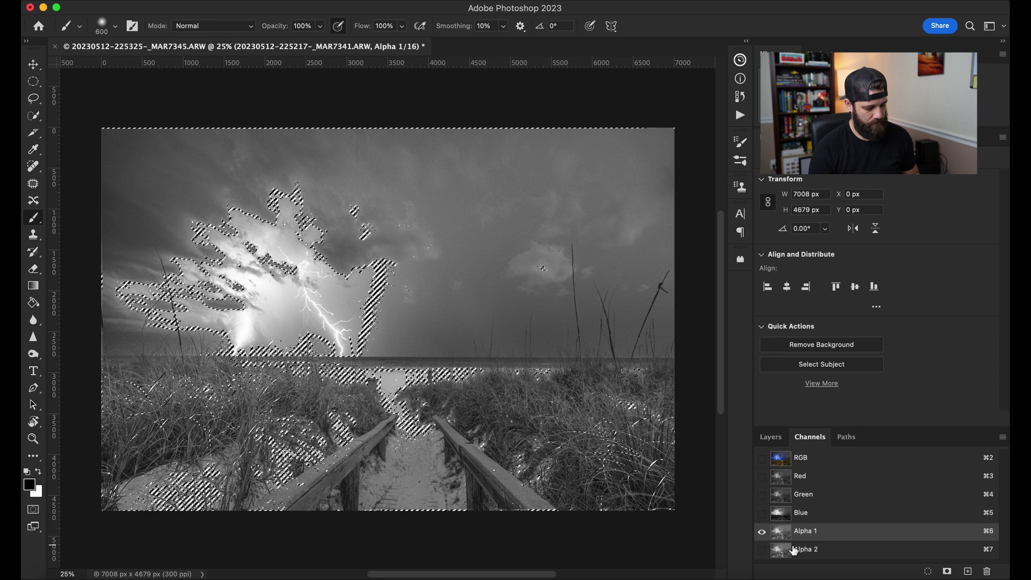
{"action": "key", "text": "super+z"}
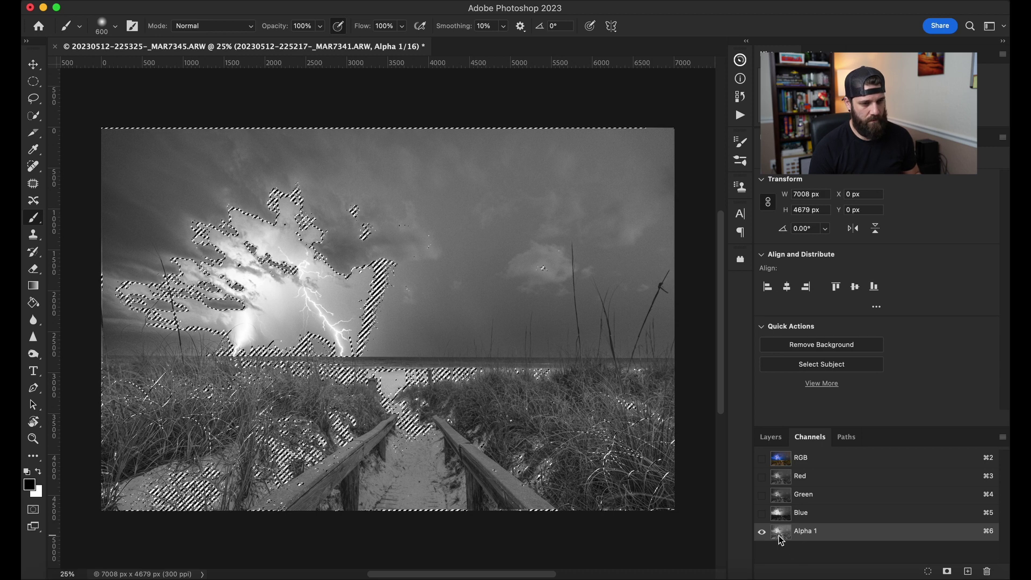
{"action": "key", "text": "super+2"}
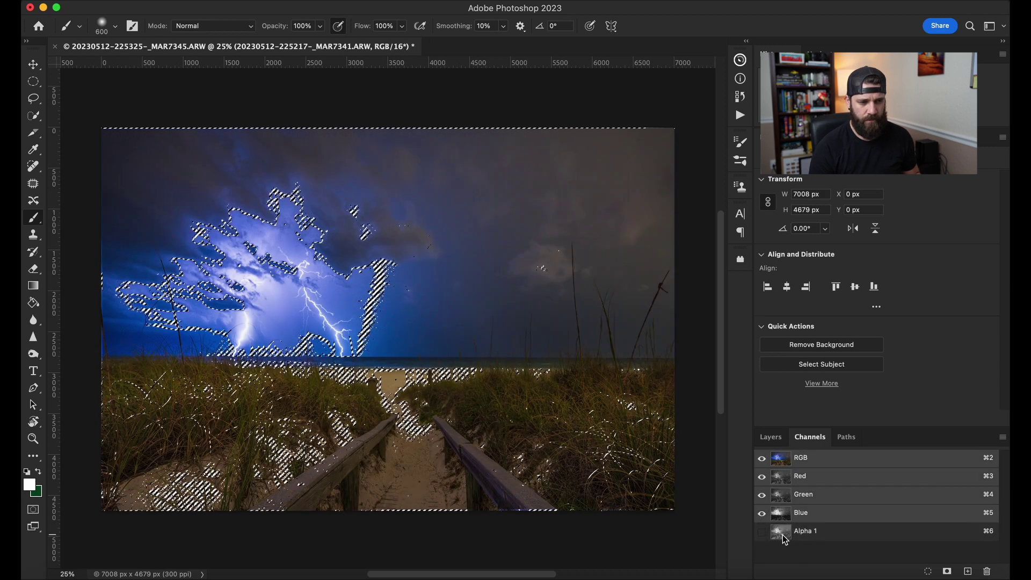
{"action": "left_click", "coordinate": [786, 537]}
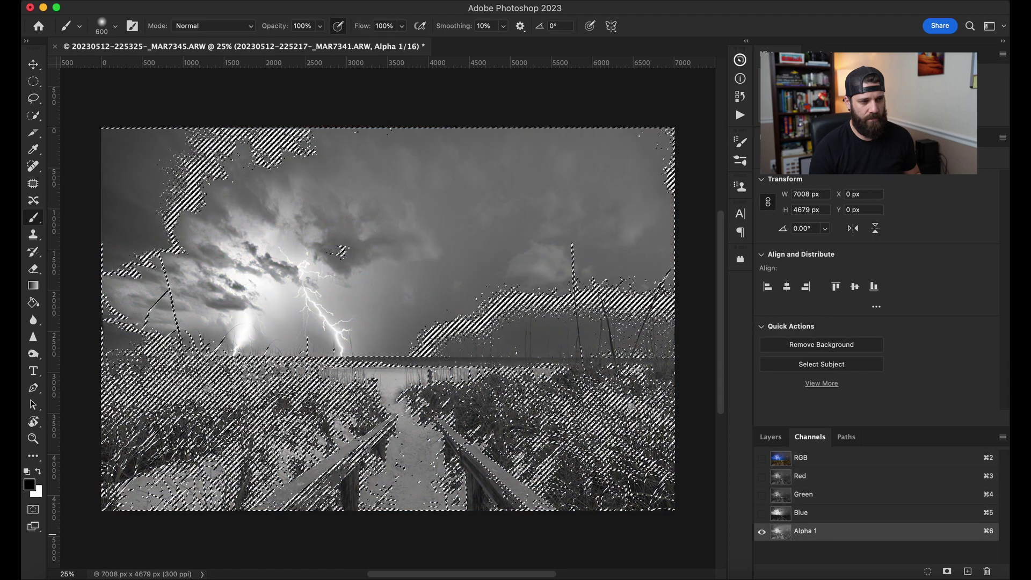
{"action": "left_click", "coordinate": [948, 572]}
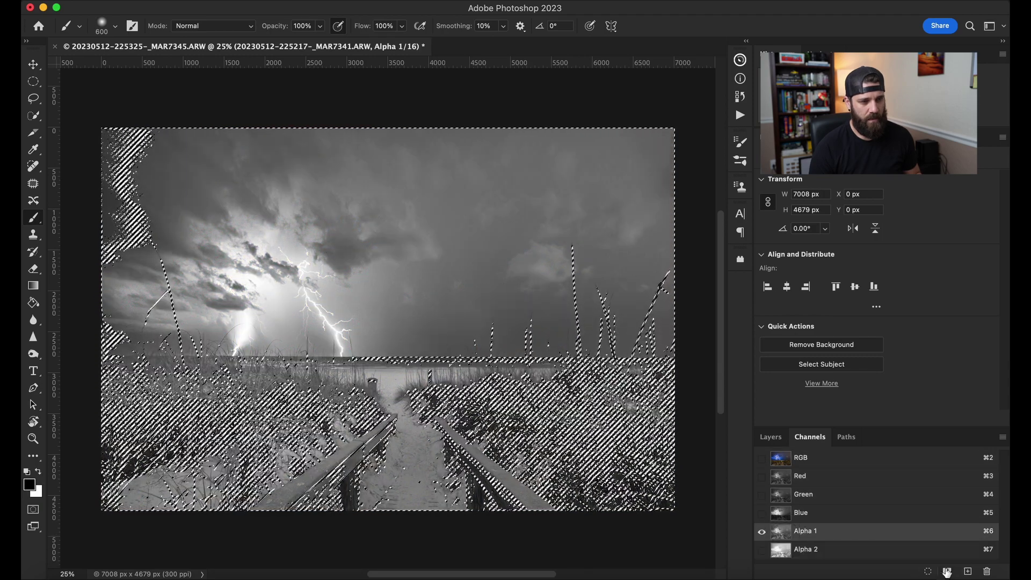
{"action": "left_click", "coordinate": [802, 545]}
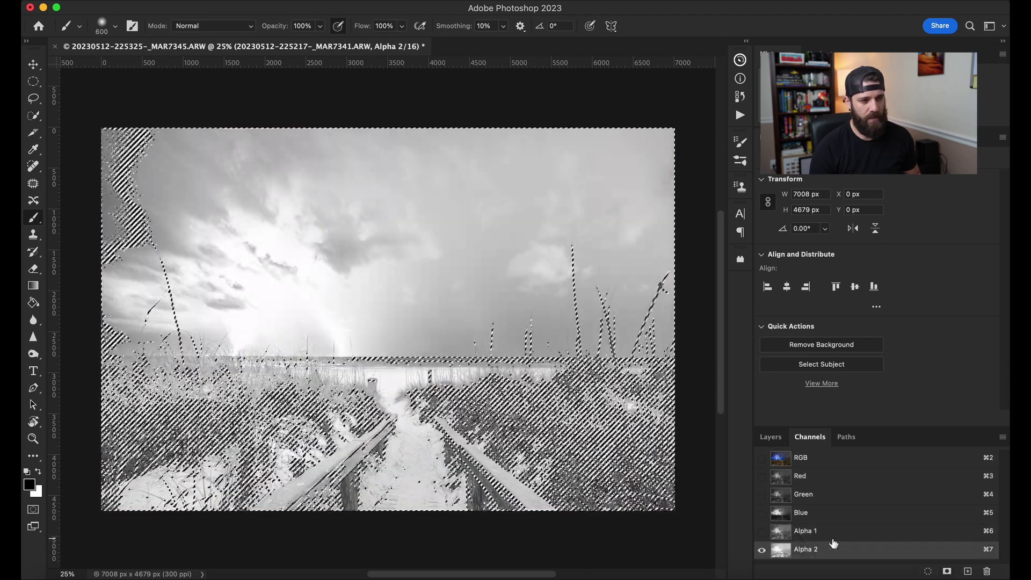
Compare the Alpha 1 and Blue channels, return to the composite, and deselect
{"action": "left_click", "coordinate": [811, 531]}
{"action": "left_click", "coordinate": [806, 515]}
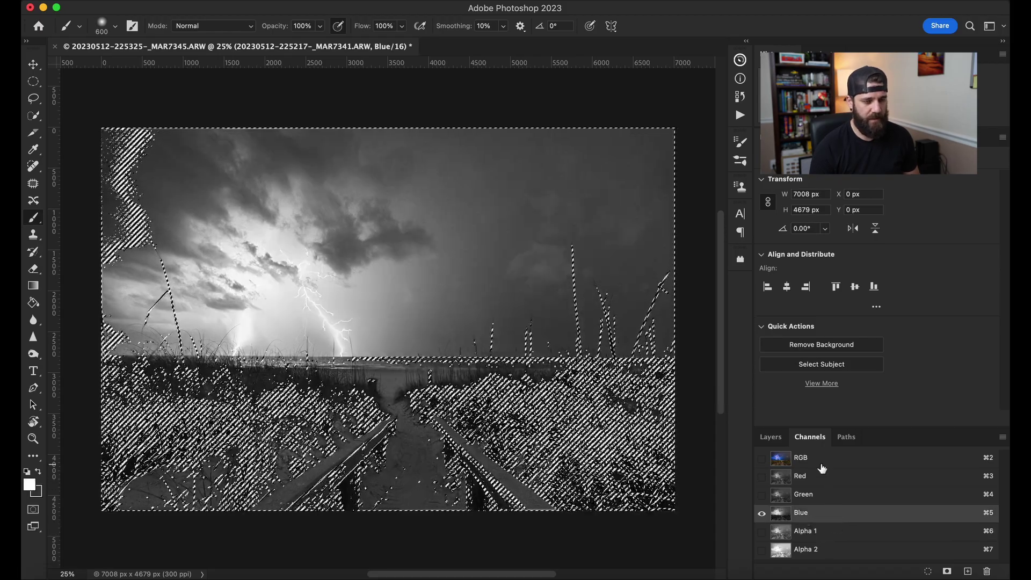
{"action": "left_click", "coordinate": [818, 458]}
{"action": "key", "text": "super+d"}
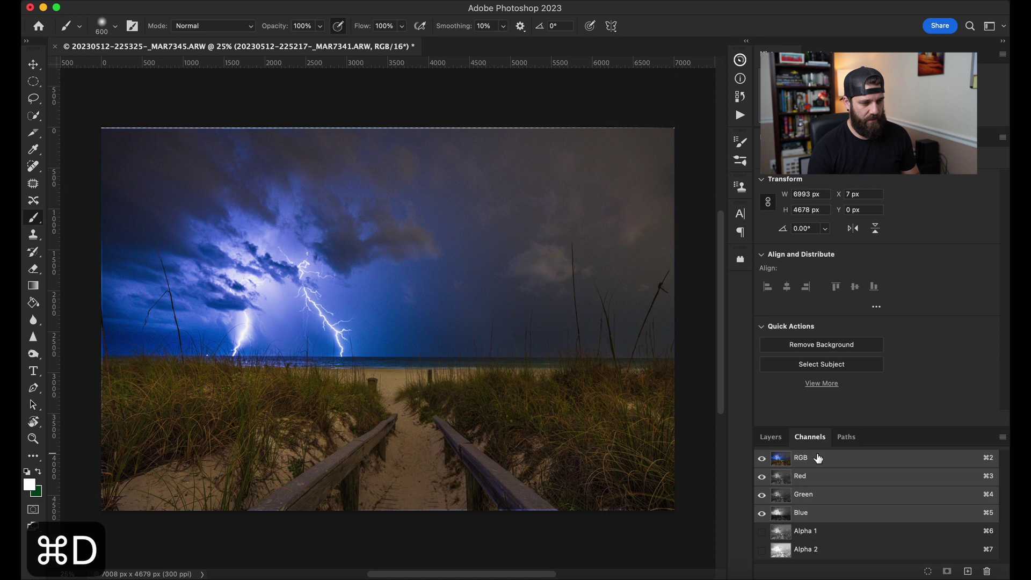
{"action": "left_click", "coordinate": [778, 438]}
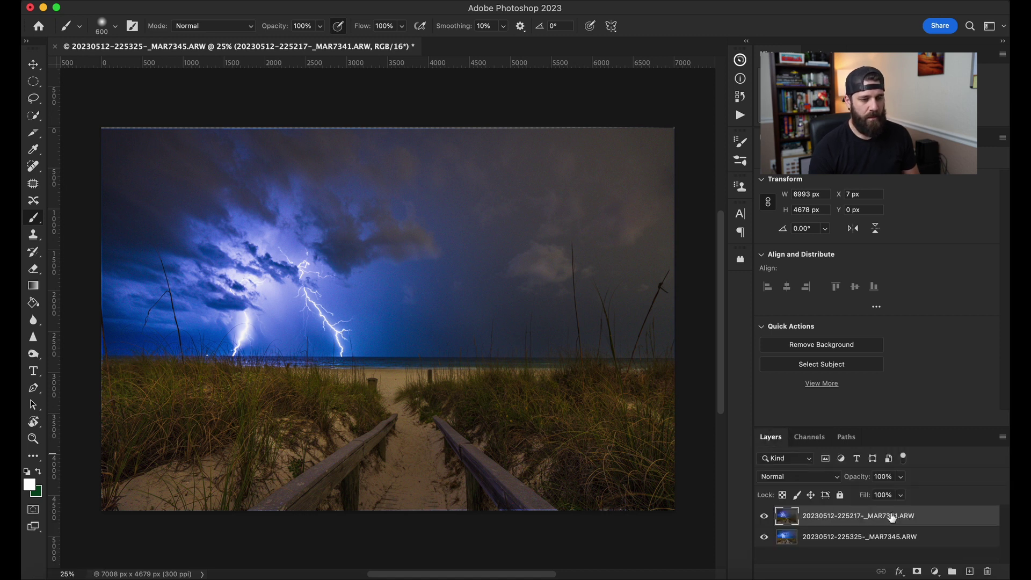
{"action": "double_click", "coordinate": [935, 521]}
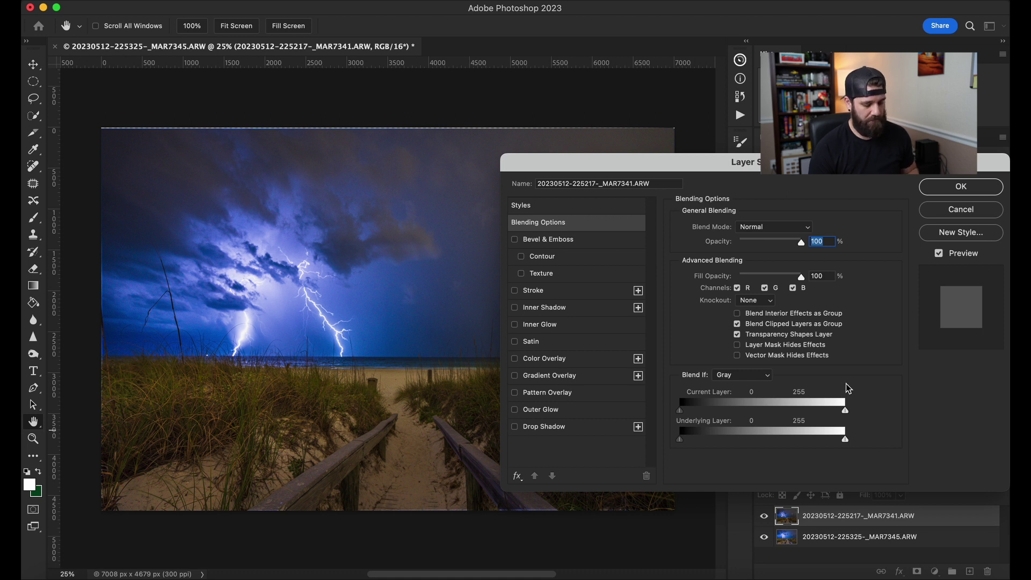
{"action": "key", "text": "alt"}
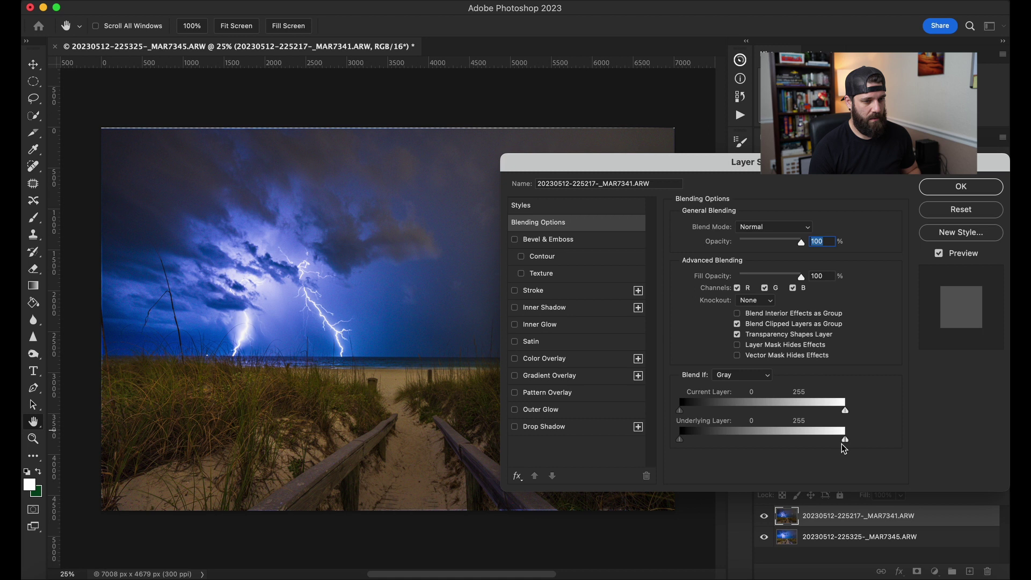
{"action": "left_click_drag", "start_coordinate": [846, 446], "coordinate": [797, 450]}
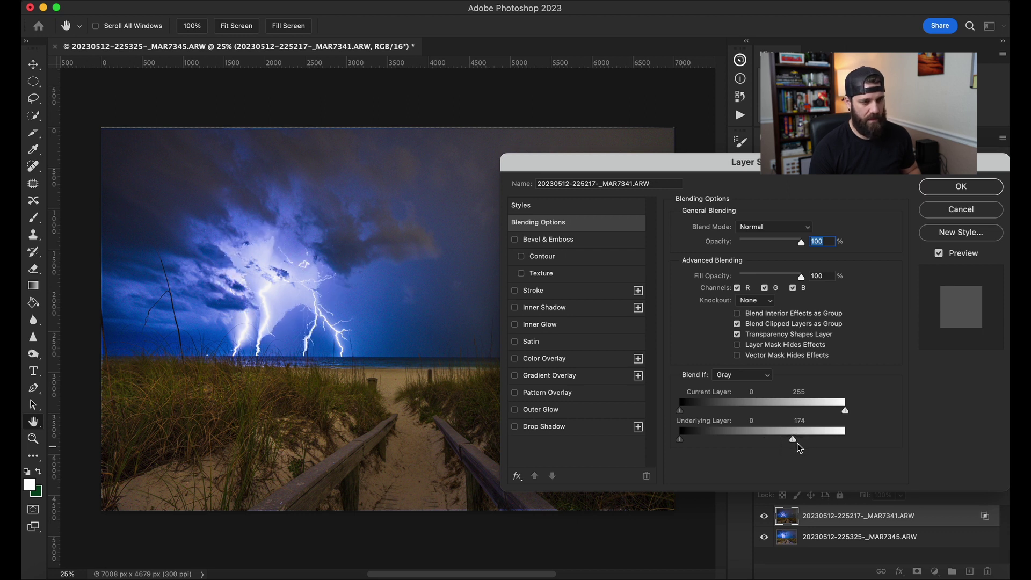
{"action": "left_click_drag", "start_coordinate": [796, 444], "coordinate": [902, 451]}
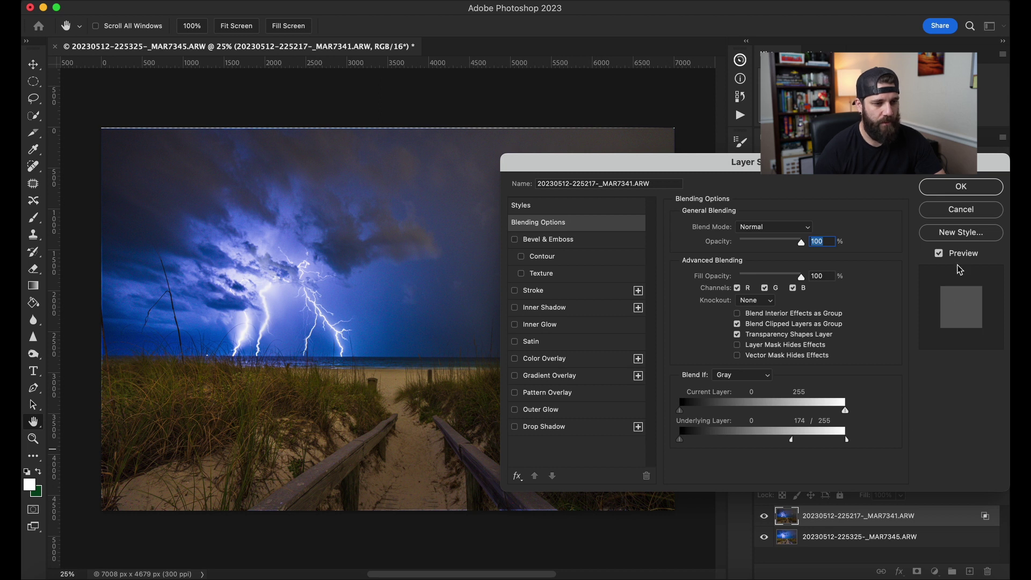
{"action": "left_click", "coordinate": [973, 189]}
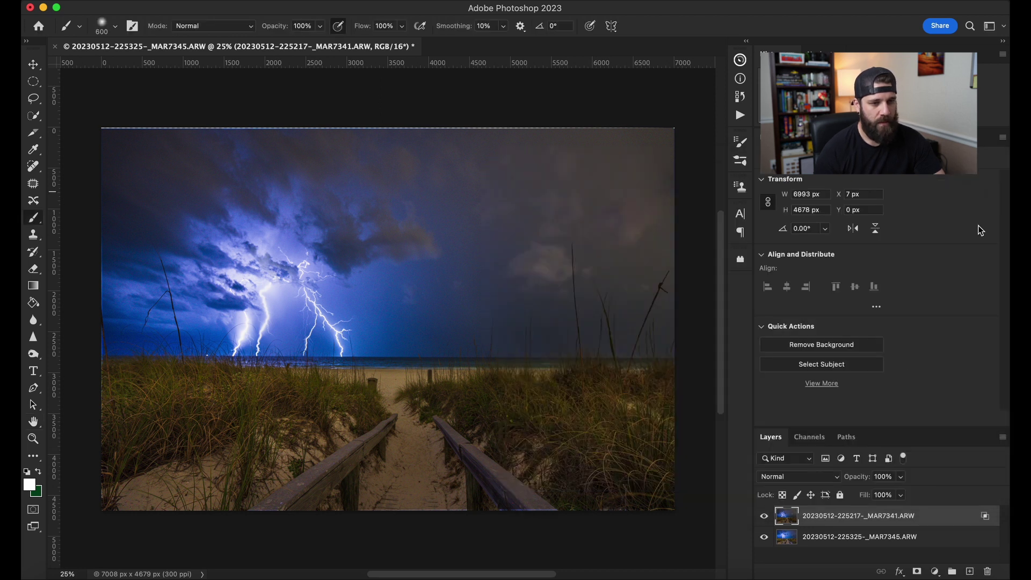
{"action": "left_click", "coordinate": [764, 517]}
{"action": "left_click", "coordinate": [764, 518]}
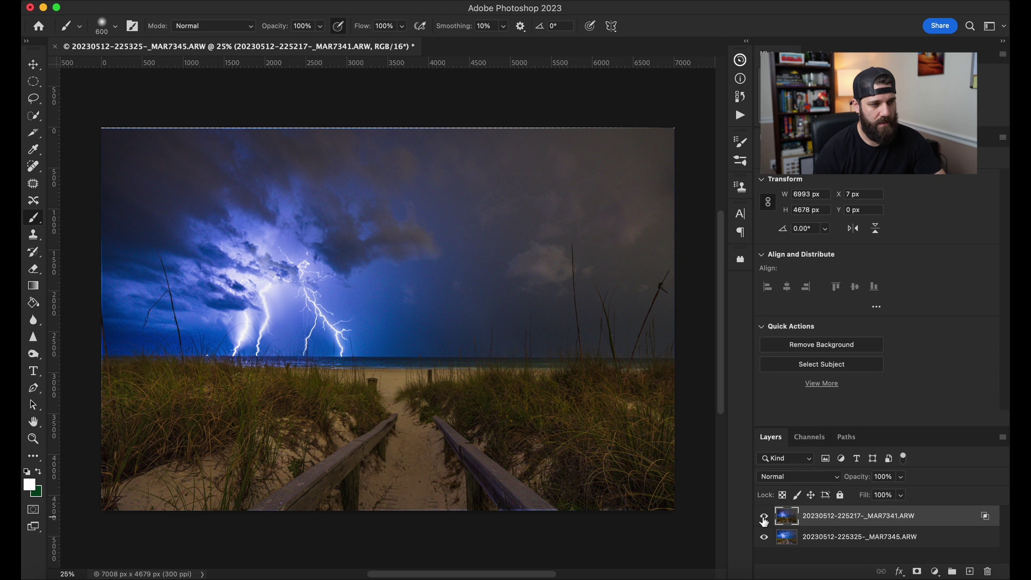
{"action": "left_click", "coordinate": [764, 518]}
{"action": "left_click", "coordinate": [763, 518]}
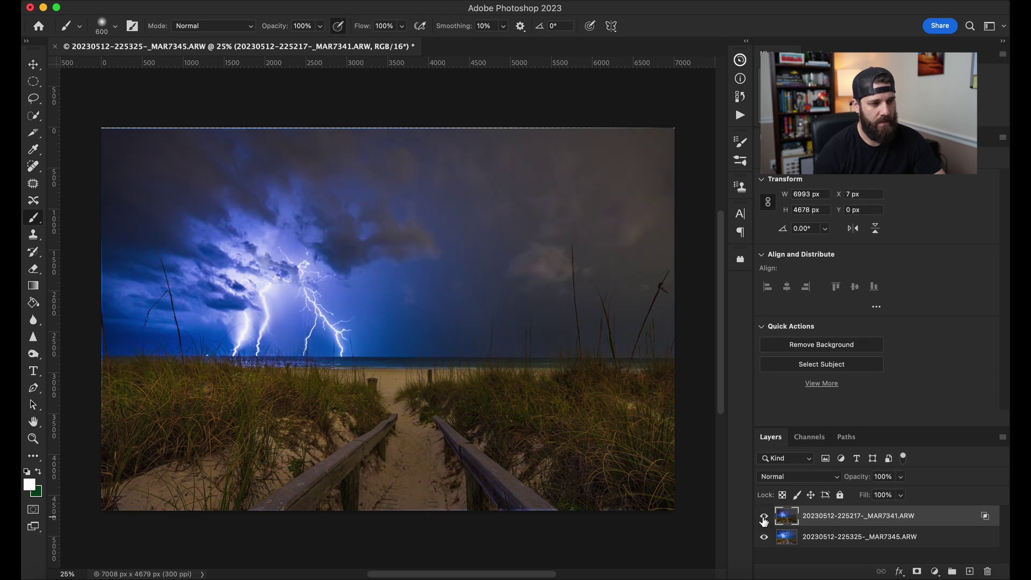
{"action": "left_click", "coordinate": [763, 518]}
{"action": "left_click", "coordinate": [763, 518]}
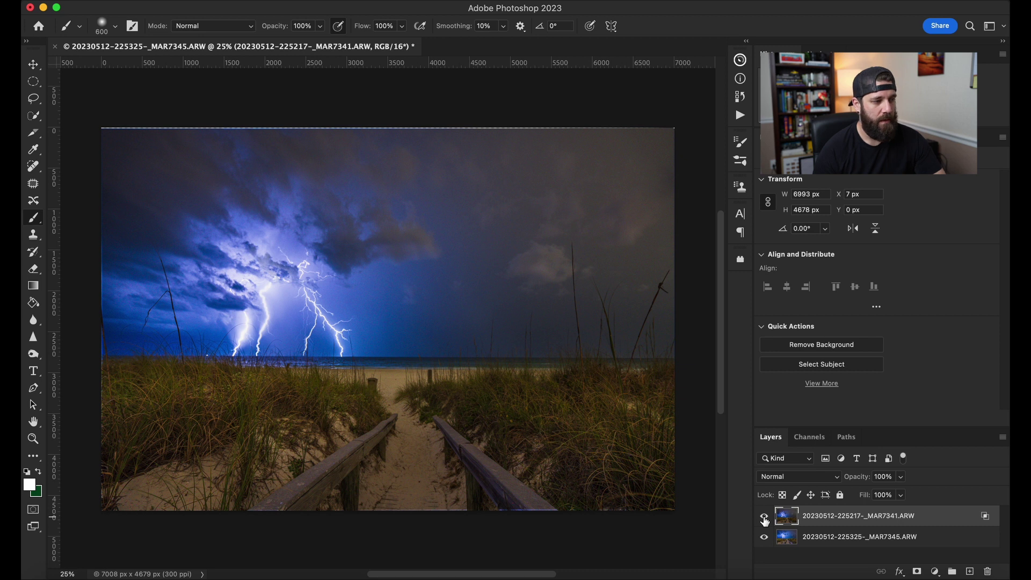
Set the crop to Original Ratio and trim the top and bottom edges inward
{"action": "left_click", "coordinate": [39, 134]}
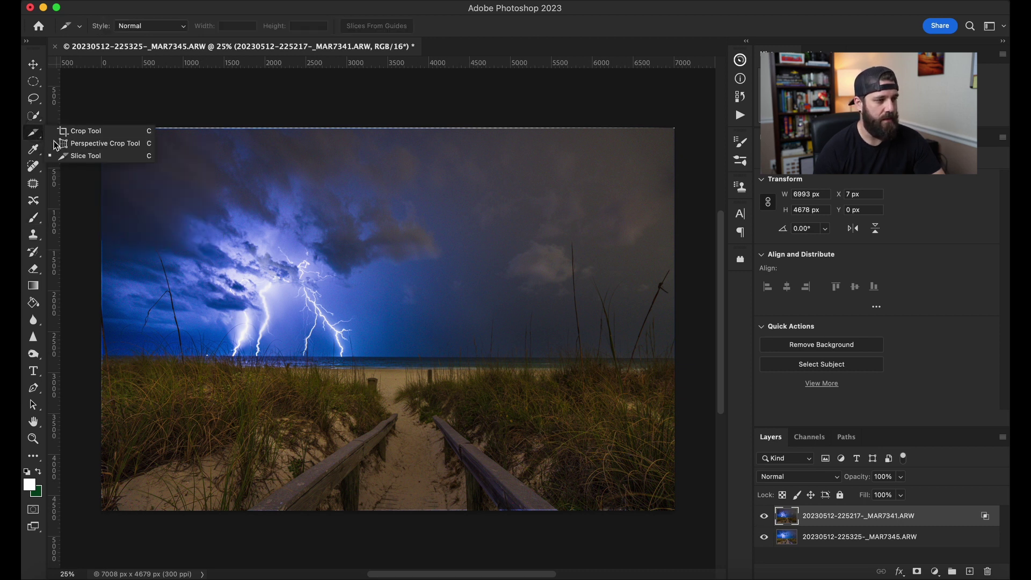
{"action": "left_click", "coordinate": [79, 134]}
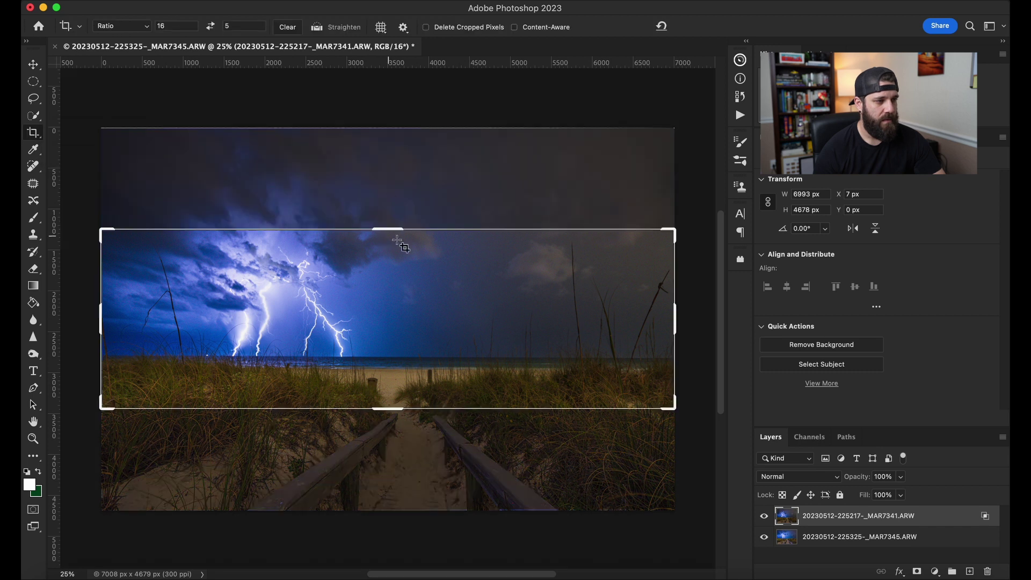
{"action": "left_click", "coordinate": [148, 28]}
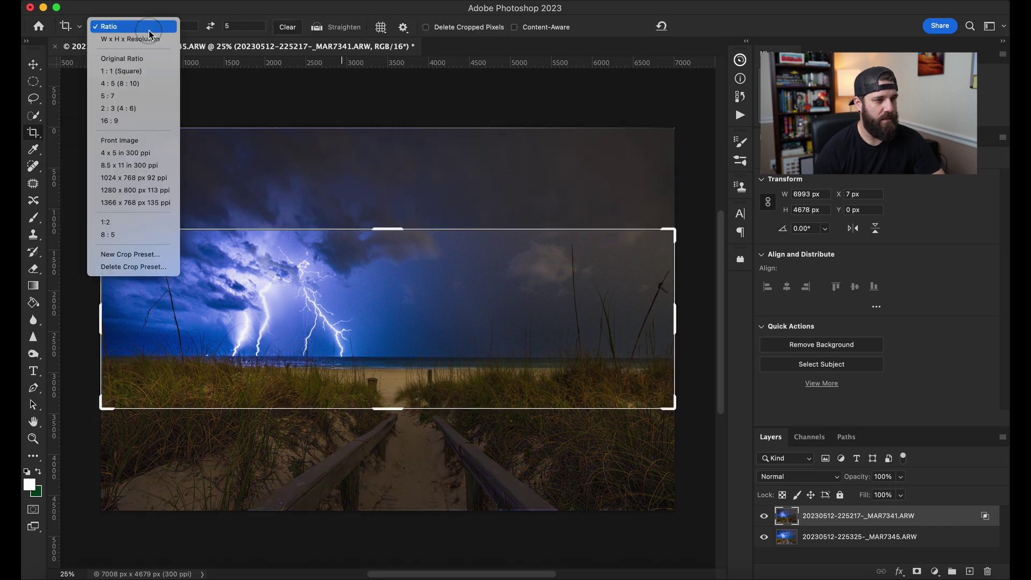
{"action": "left_click", "coordinate": [148, 59]}
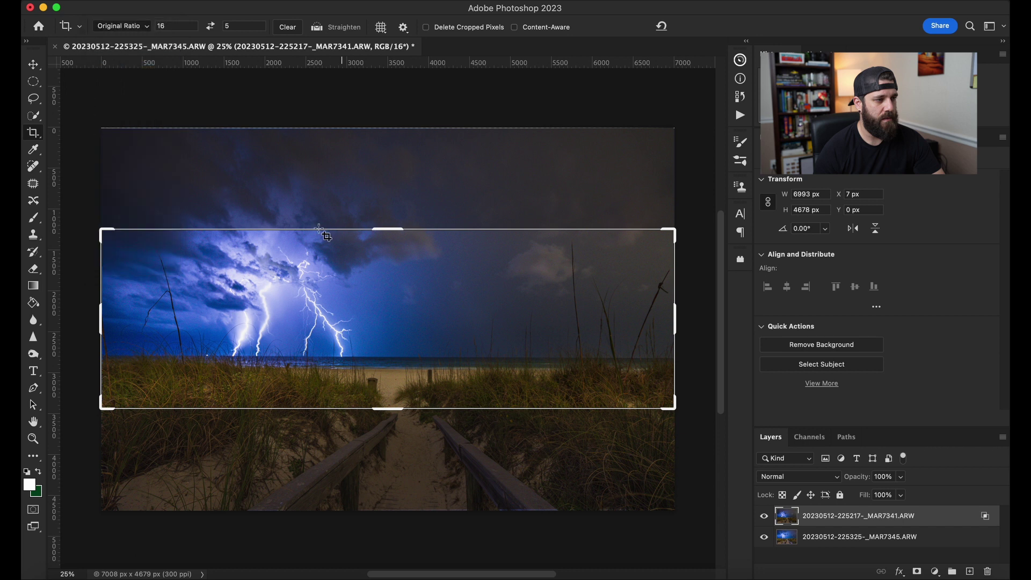
{"action": "left_click_drag", "start_coordinate": [381, 121], "coordinate": [385, 132]}
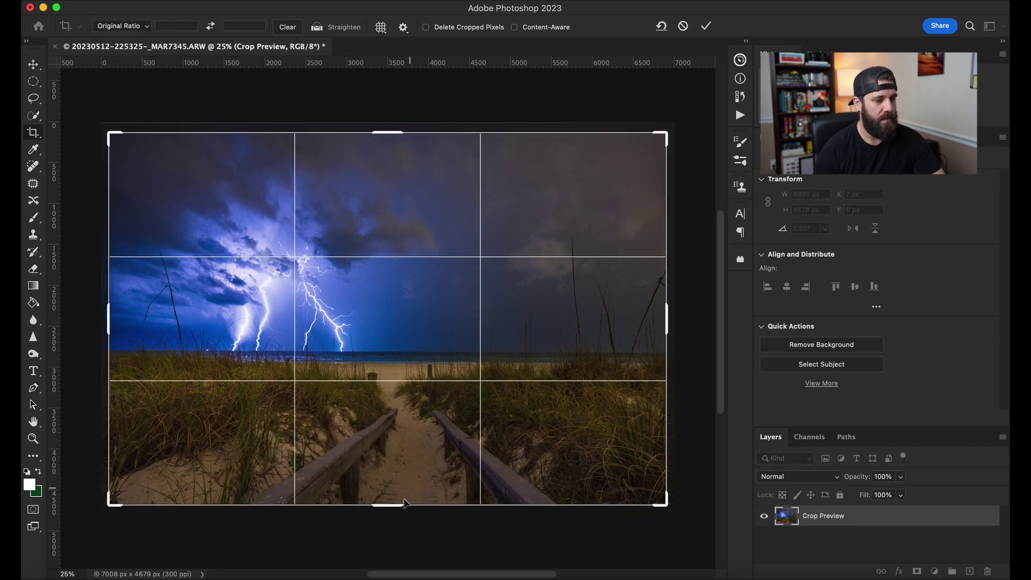
{"action": "left_click_drag", "start_coordinate": [390, 509], "coordinate": [390, 501]}
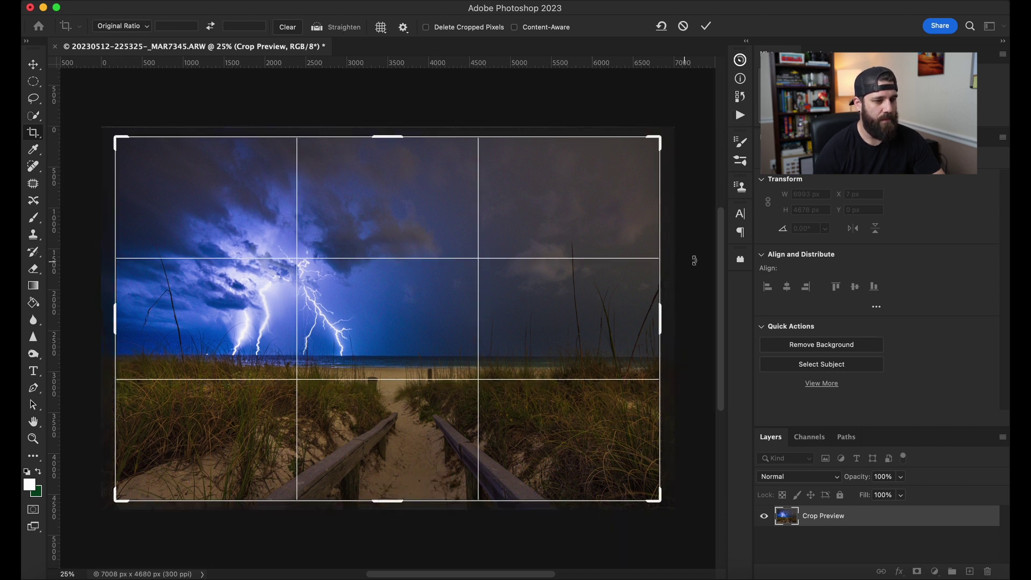
Straighten along the horizon and commit the crop
{"action": "left_click", "coordinate": [322, 31]}
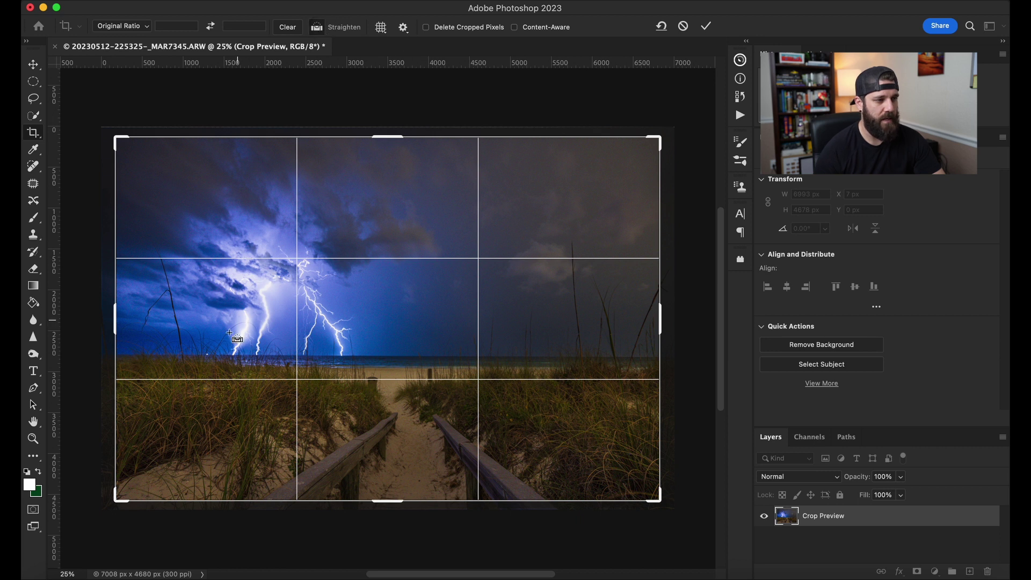
{"action": "left_click_drag", "start_coordinate": [203, 356], "coordinate": [723, 359]}
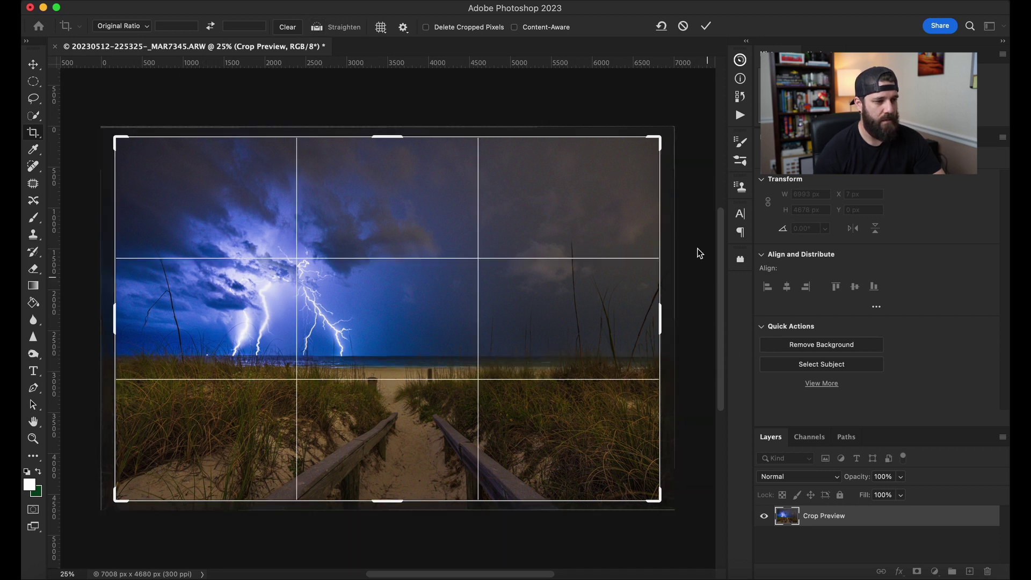
{"action": "left_click", "coordinate": [706, 26]}
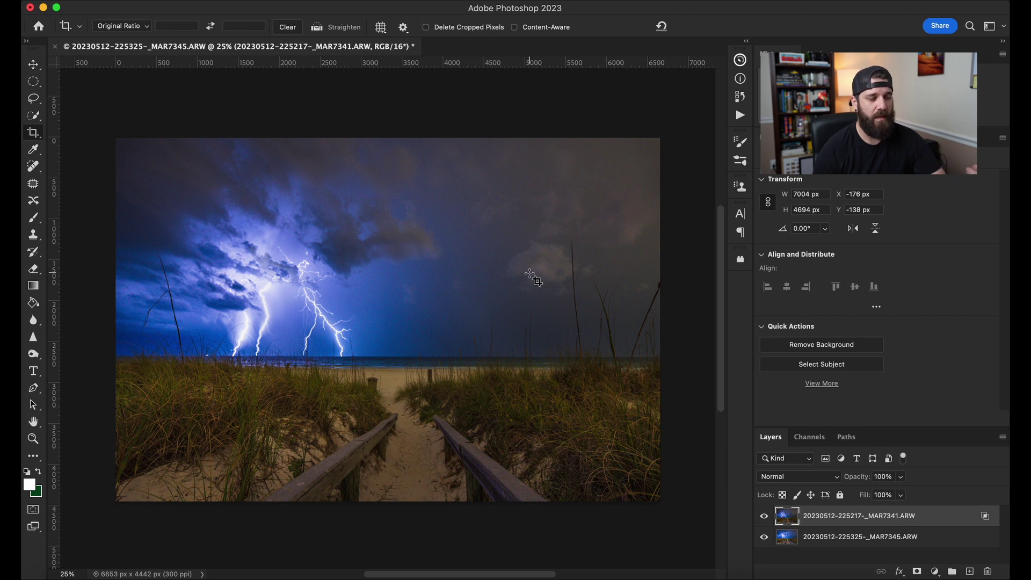
{"action": "key", "text": "z"}
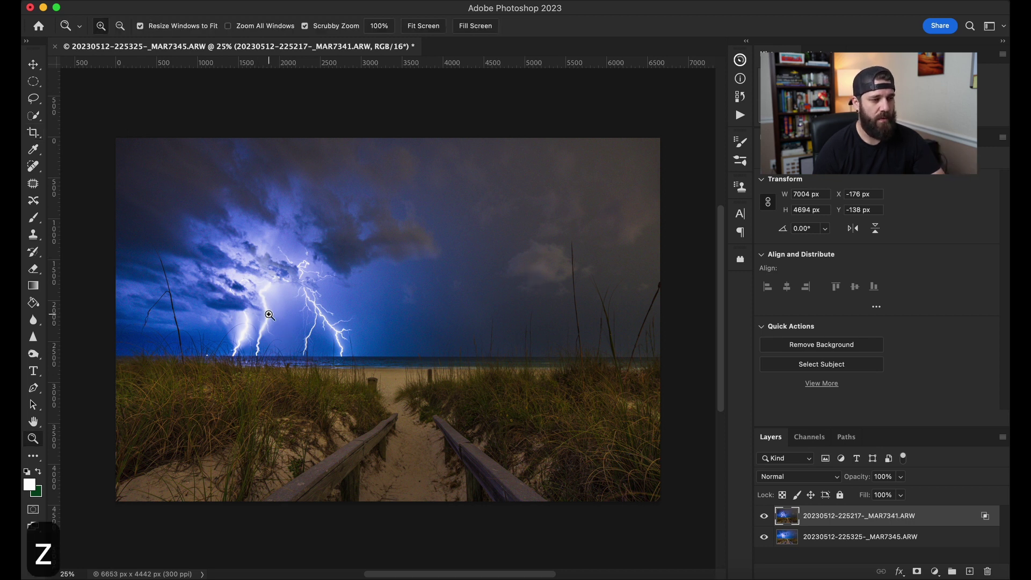
{"action": "left_click_drag", "start_coordinate": [266, 295], "coordinate": [321, 348]}
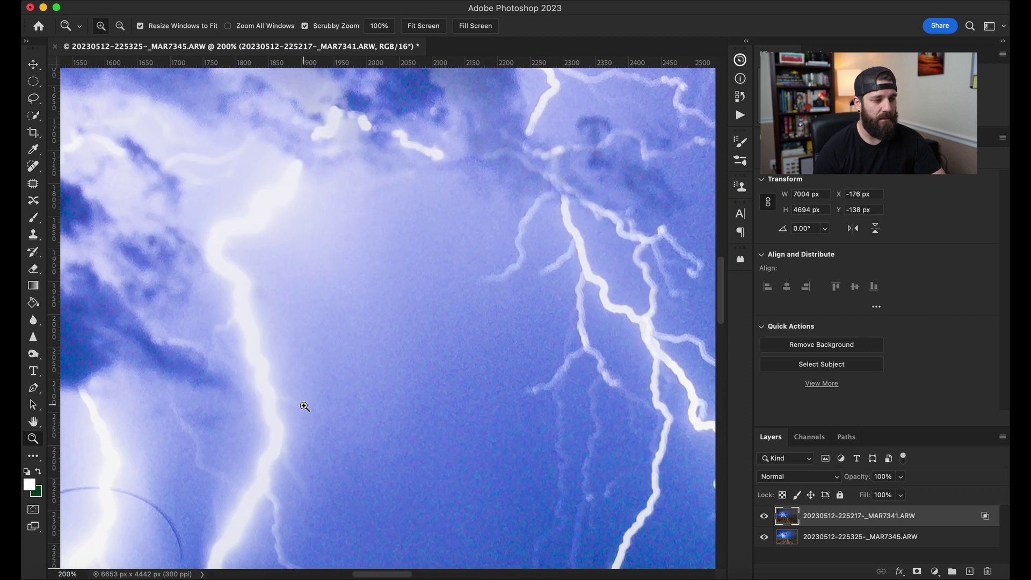
{"action": "key", "text": "space"}
{"action": "left_click_drag", "start_coordinate": [371, 437], "coordinate": [573, 212]}
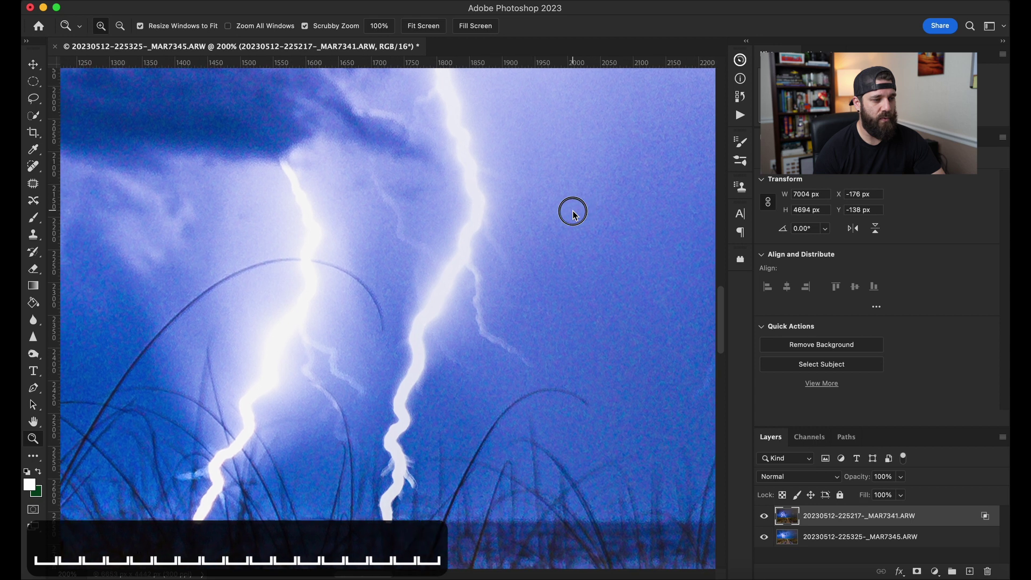
{"action": "left_click_drag", "start_coordinate": [507, 394], "coordinate": [474, 352]}
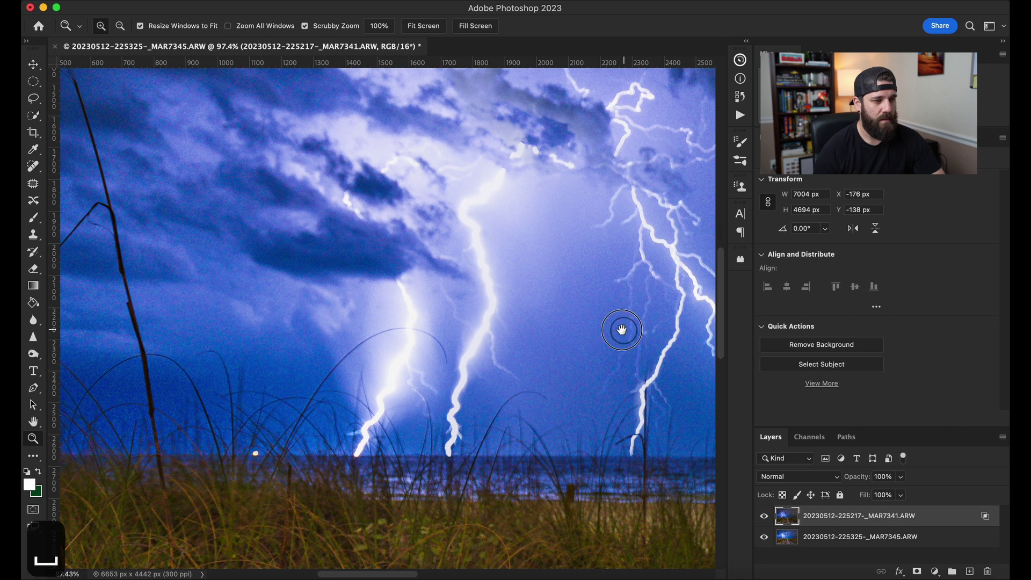
{"action": "left_click_drag", "start_coordinate": [622, 329], "coordinate": [287, 299]}
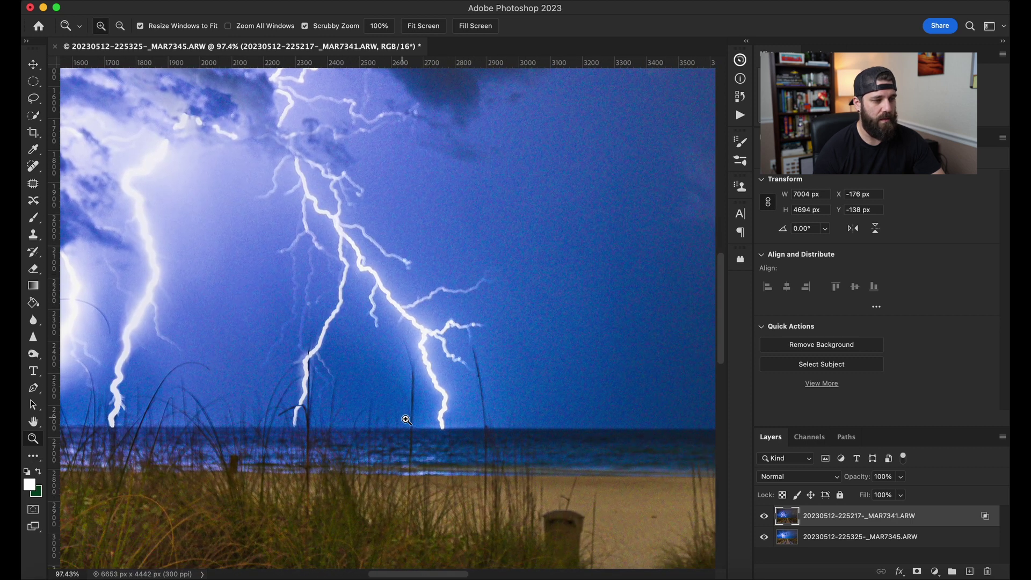
{"action": "mouse_move", "coordinate": [447, 300]}
{"action": "left_mouse_down"}
{"action": "mouse_move", "coordinate": [481, 339]}
{"action": "mouse_move", "coordinate": [449, 327]}
{"action": "mouse_move", "coordinate": [439, 310]}
{"action": "left_mouse_up"}
{"action": "right_click", "coordinate": [439, 310]}
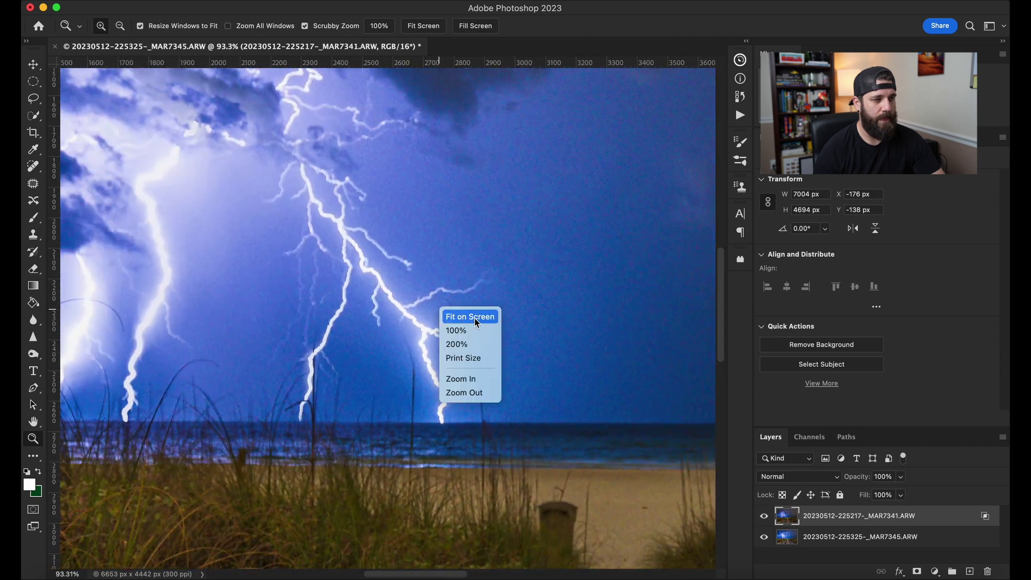
{"action": "left_click", "coordinate": [459, 317]}
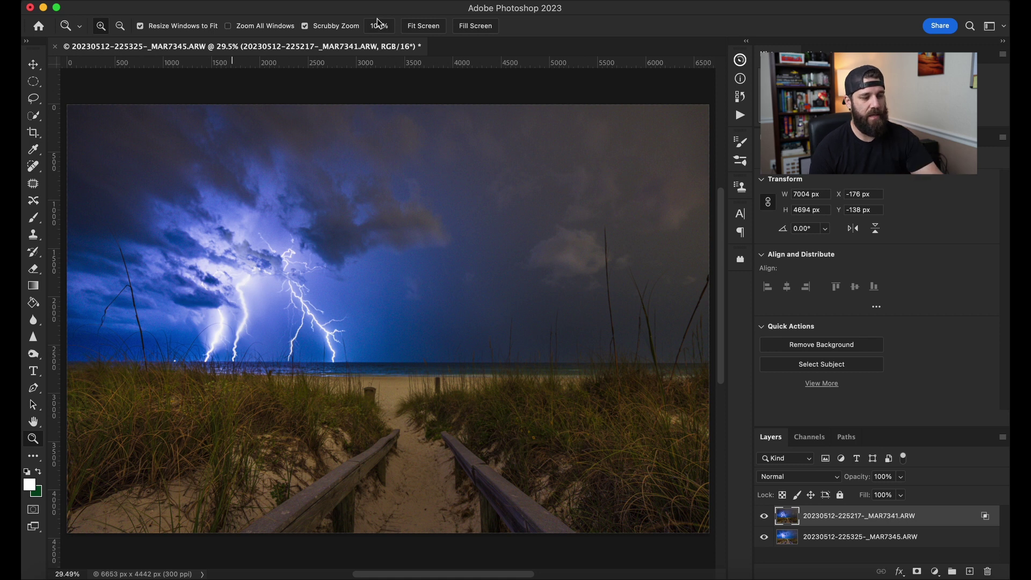
Save the composite as a TIFF back to Lightroom Classic
{"action": "key", "text": "super+s"}
{"action": "key", "text": "super+Tab"}
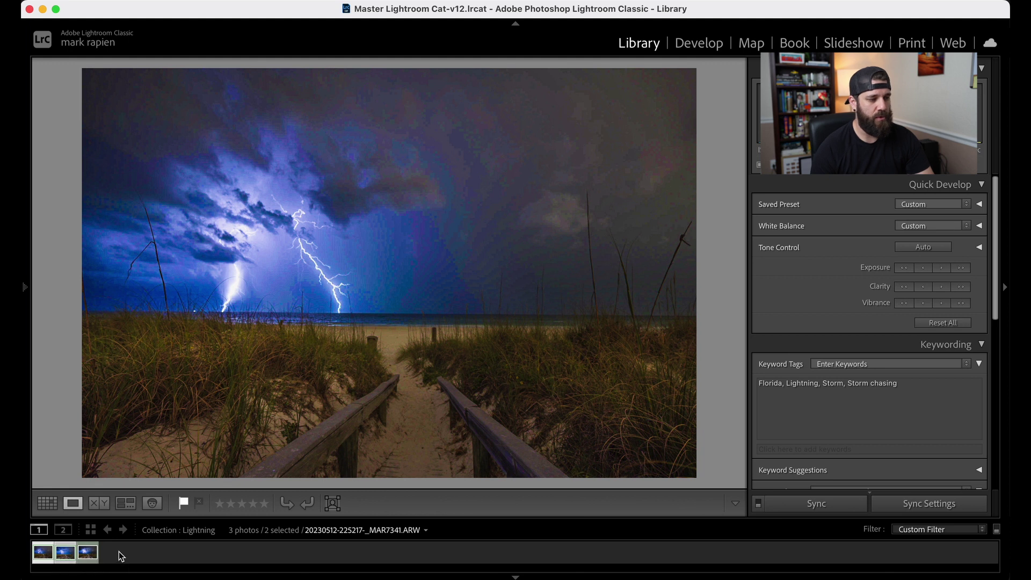
{"action": "key", "text": "super+Tab"}
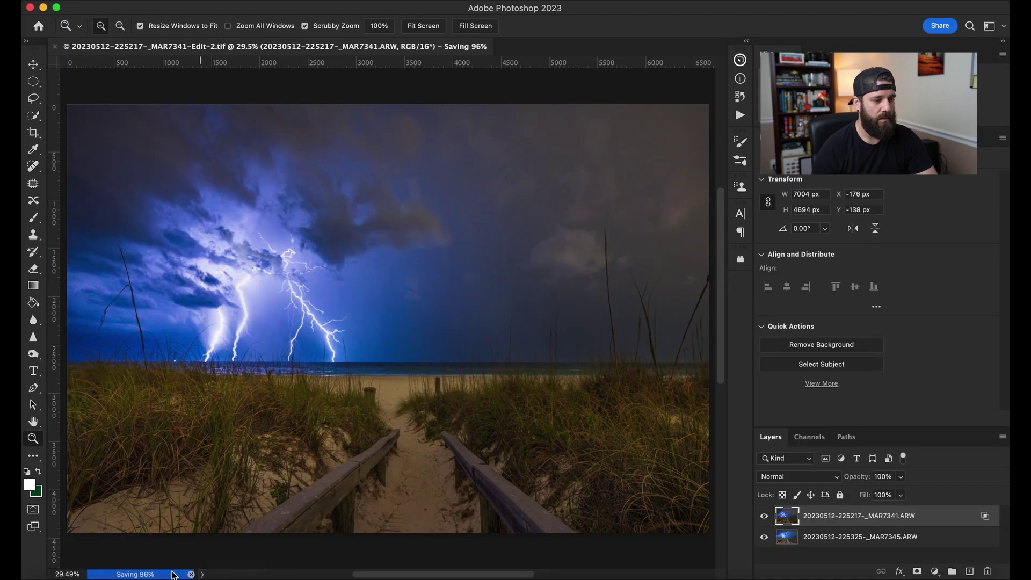
{"action": "key", "text": "super+Tab"}
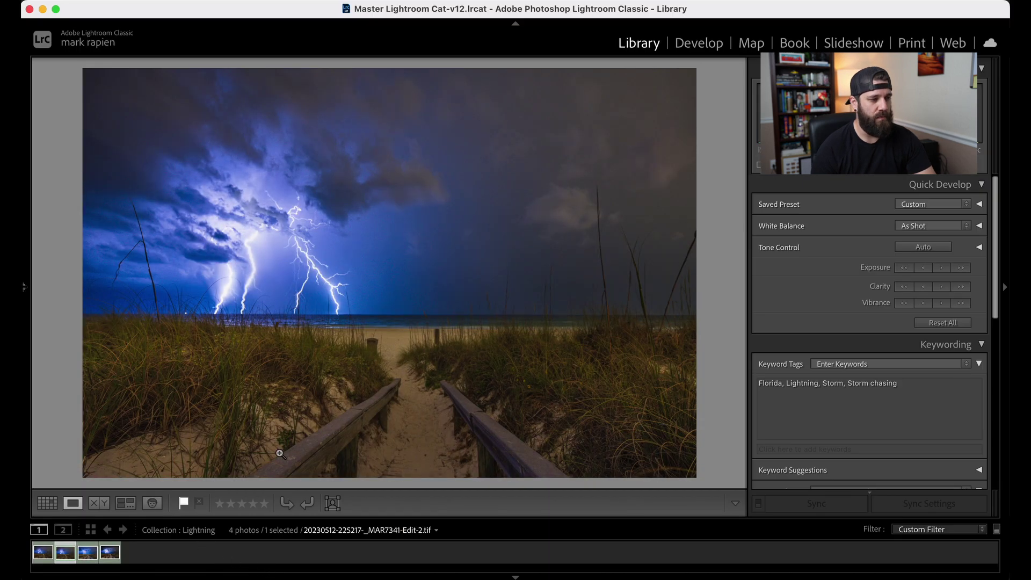
Compare _MAR7341-Edit-2.tif with the original photos and the earlier Edit TIFF
{"action": "key", "text": "Right"}
{"action": "key", "text": "Left"}
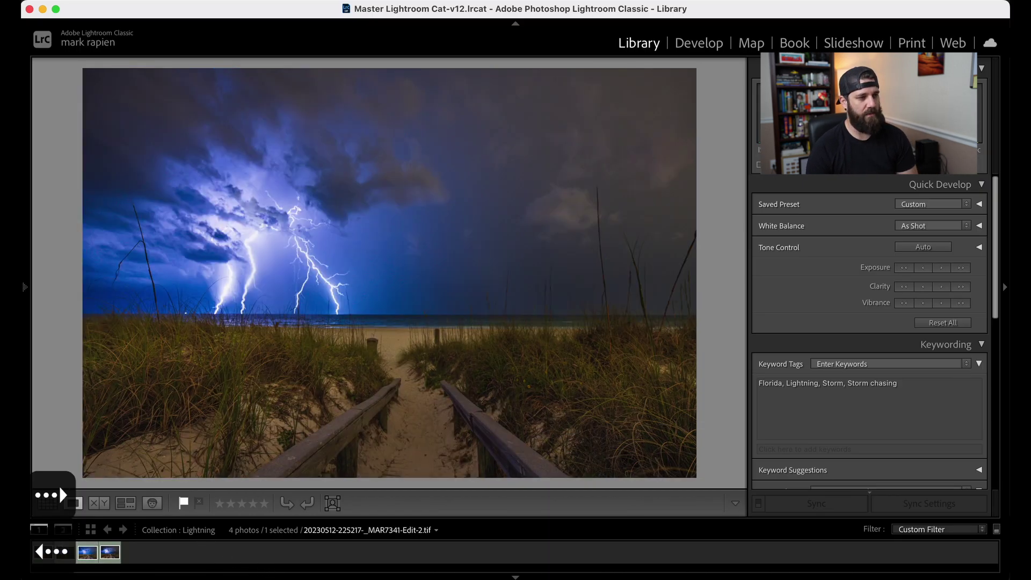
{"action": "key", "text": "Left"}
{"action": "key", "text": "Right"}
{"action": "key", "text": "Left"}
{"action": "key", "text": "Right"}
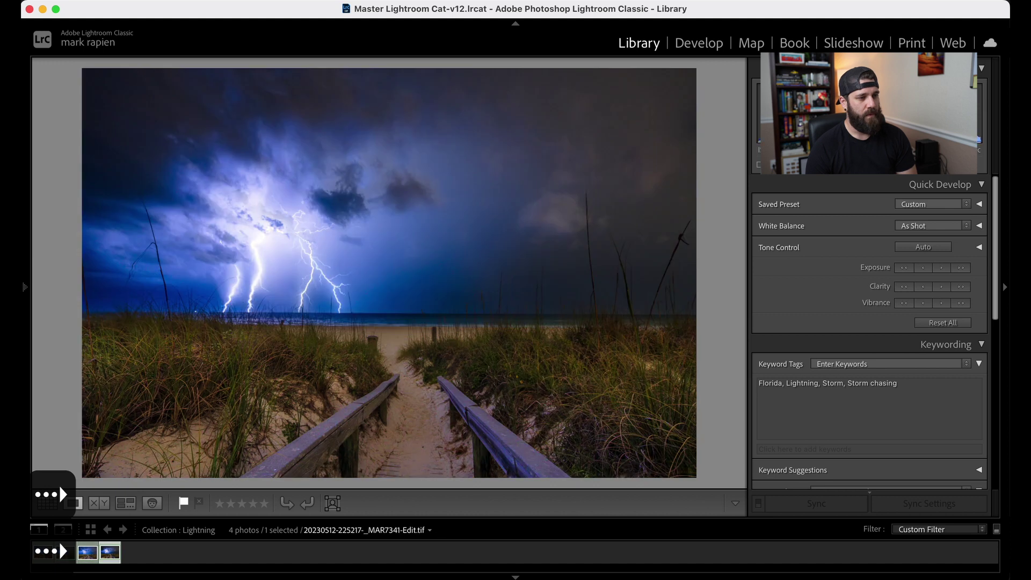
{"action": "key", "text": "Left"}
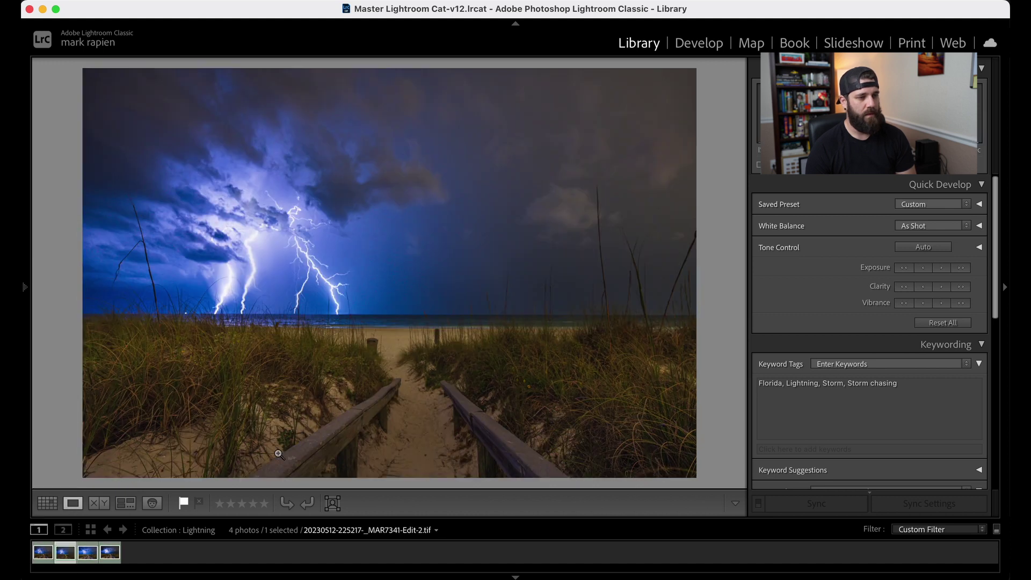